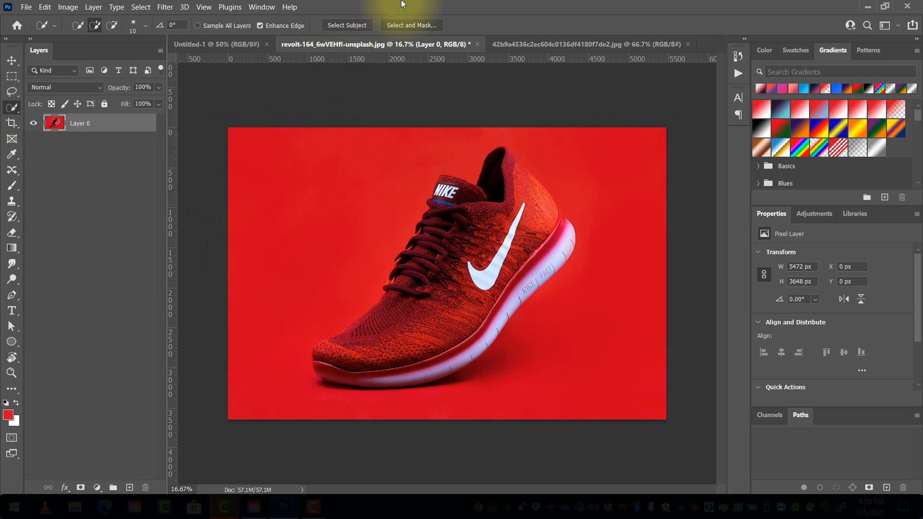
# - Select the shoe with Select Subject and brush over the sole beneath the toe with a 125 px Quick Selection brush
pyautogui.click(345, 25)
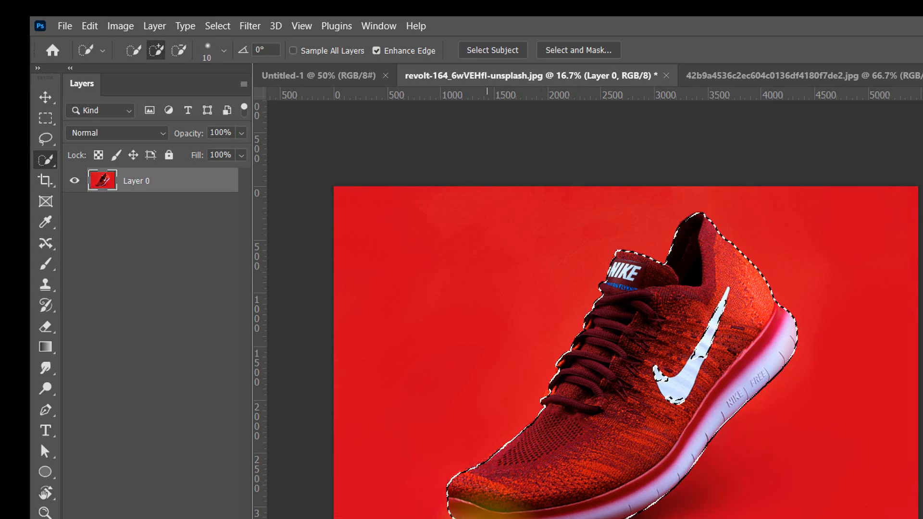
pyautogui.moveTo(487, 518)
pyautogui.mouseDown()
pyautogui.moveTo(549, 517)
pyautogui.moveTo(597, 476)
pyautogui.moveTo(450, 480)
pyautogui.mouseUp()
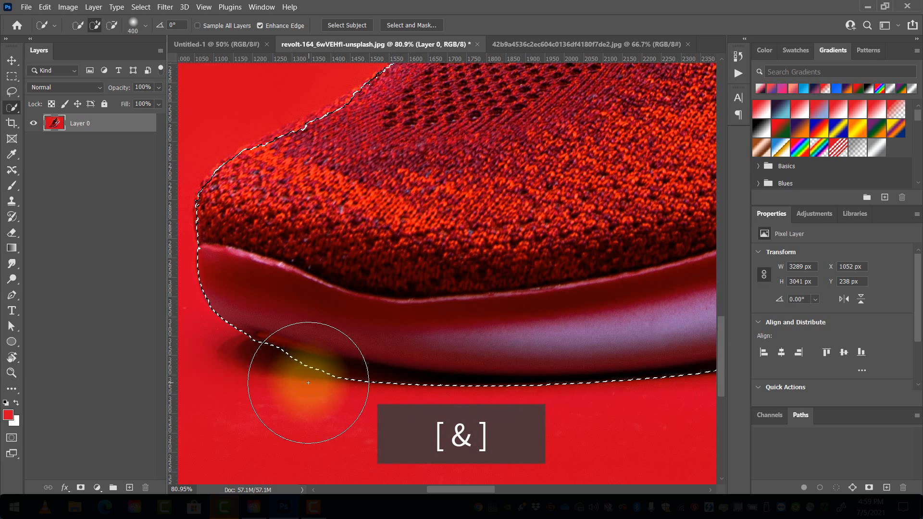
pyautogui.press(']')
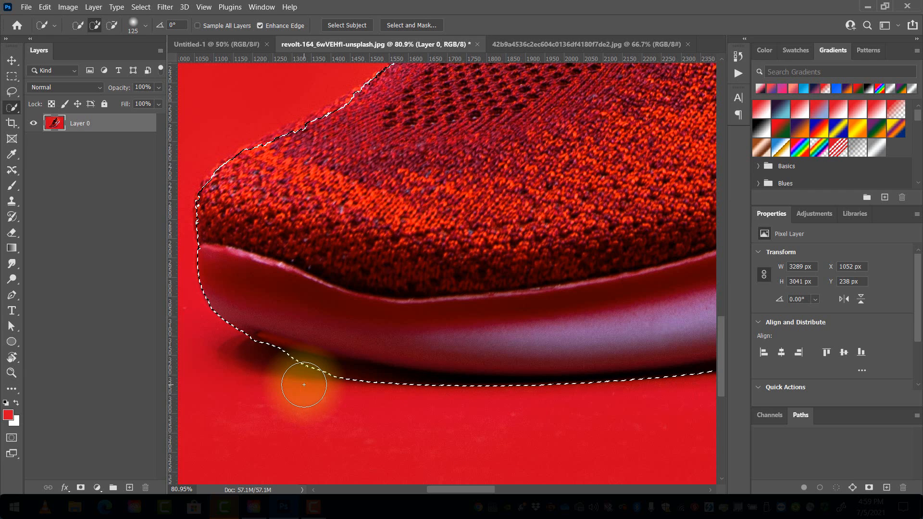
pyautogui.moveTo(287, 371); pyautogui.dragTo(315, 379)
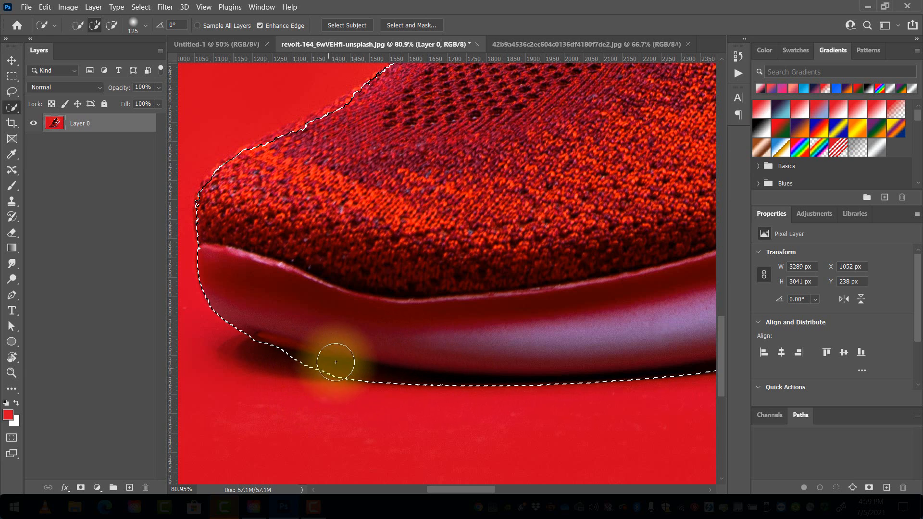
pyautogui.moveTo(340, 346); pyautogui.dragTo(335, 358)
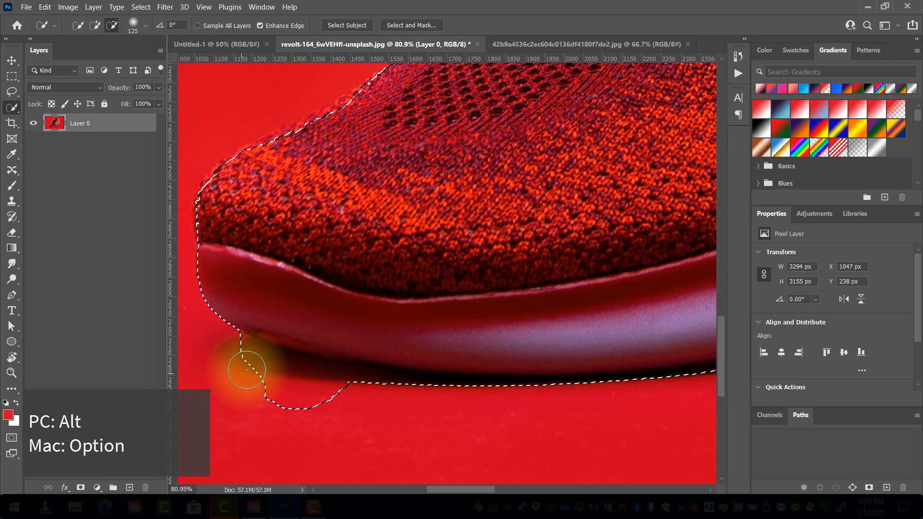
# - Subtract the shadow beneath the toe and along the front of the sole from the selection
pyautogui.moveTo(260, 368); pyautogui.dragTo(285, 380)
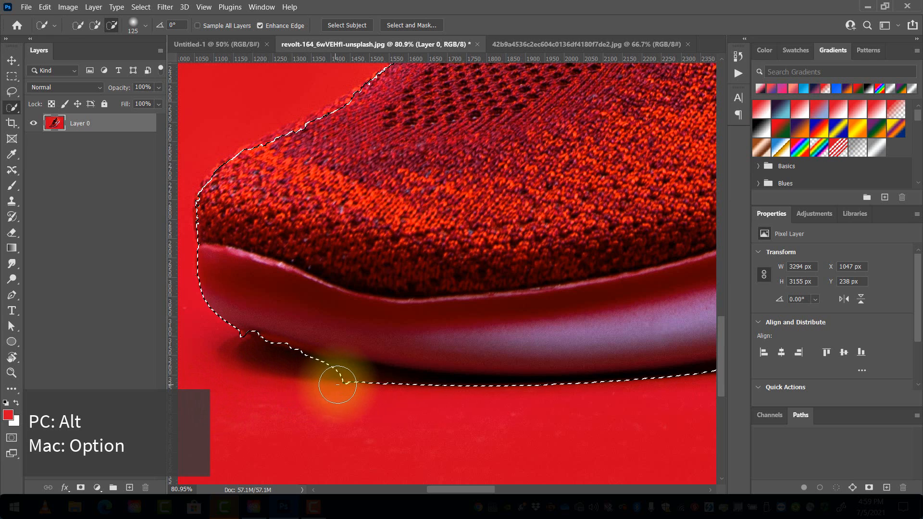
pyautogui.moveTo(396, 393); pyautogui.dragTo(612, 400)
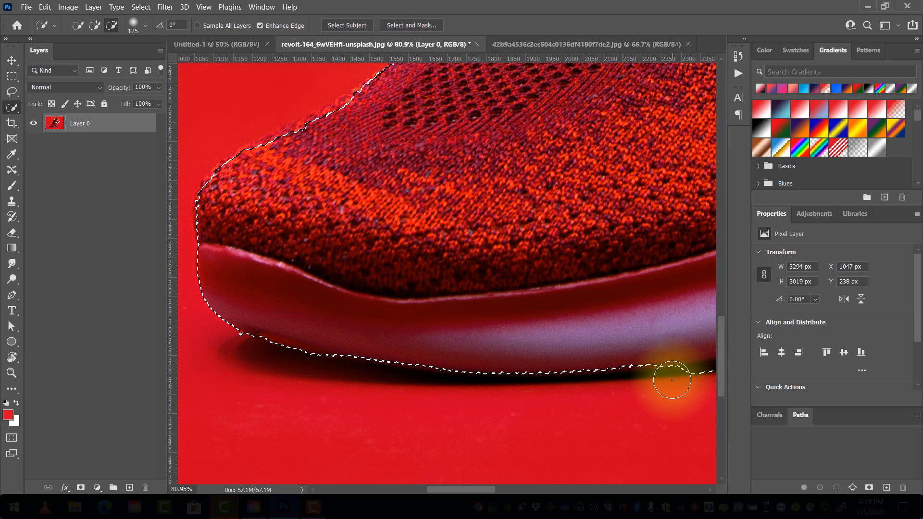
pyautogui.press('space')
pyautogui.moveTo(660, 384); pyautogui.dragTo(327, 404)
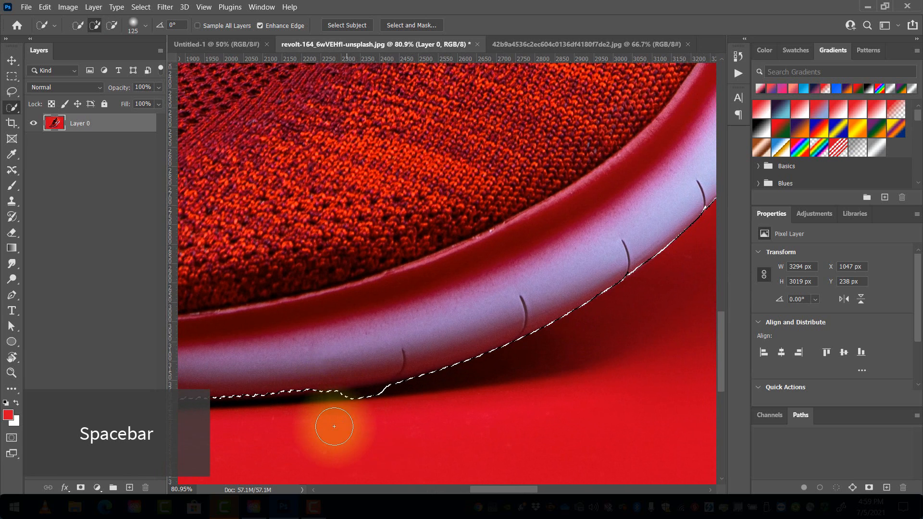
pyautogui.press('alt')
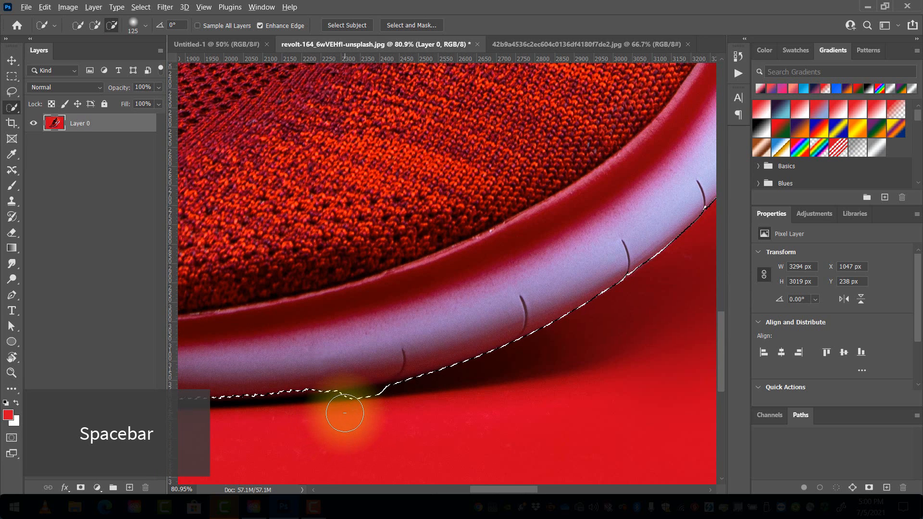
pyautogui.moveTo(339, 414)
pyautogui.mouseDown()
pyautogui.moveTo(387, 408)
pyautogui.moveTo(397, 422)
pyautogui.mouseUp()
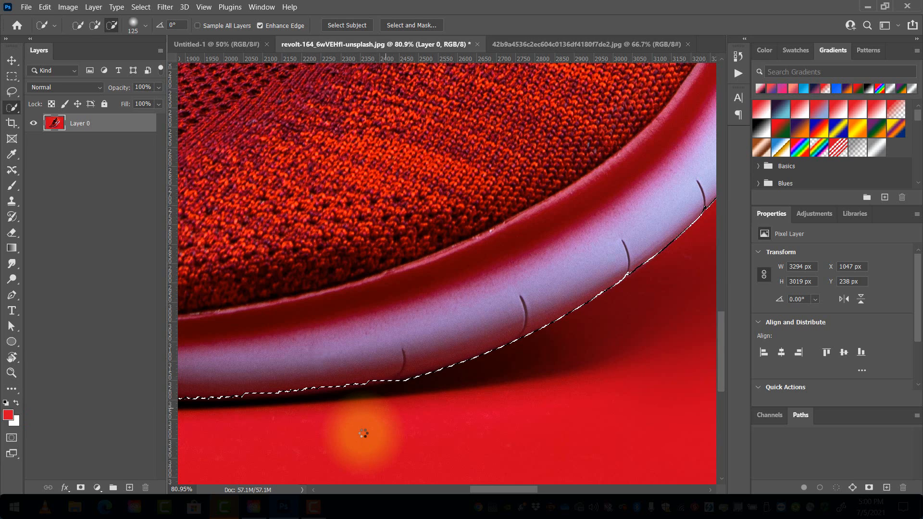
# - Add the missed knit edge on the upper side of the toe to the shoe selection
pyautogui.press('space')
pyautogui.moveTo(307, 413); pyautogui.dragTo(558, 461)
pyautogui.moveTo(243, 327)
pyautogui.mouseDown()
pyautogui.moveTo(385, 403)
pyautogui.moveTo(378, 357)
pyautogui.moveTo(433, 406)
pyautogui.mouseUp()
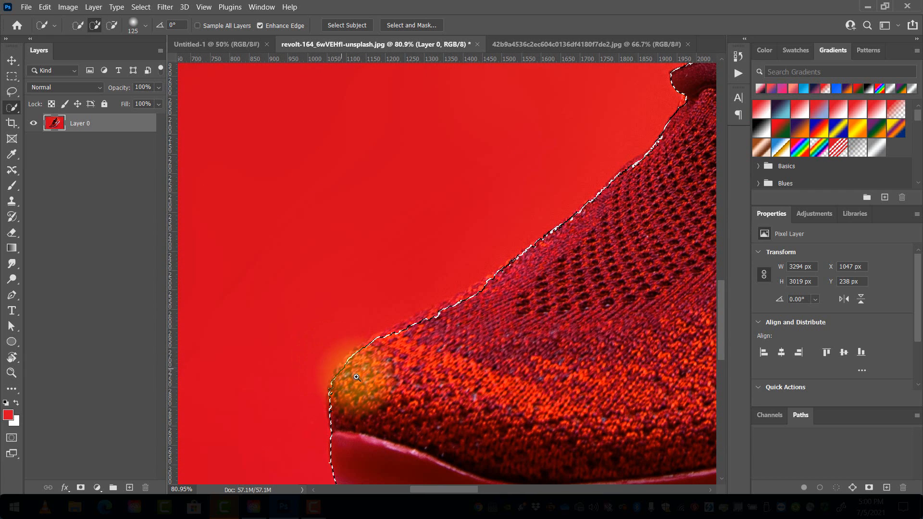
pyautogui.hotkey('ctrl', 'space')
pyautogui.moveTo(358, 372)
pyautogui.mouseDown()
pyautogui.moveTo(407, 376)
pyautogui.moveTo(359, 369)
pyautogui.moveTo(401, 351)
pyautogui.moveTo(420, 328)
pyautogui.moveTo(415, 318)
pyautogui.moveTo(496, 307)
pyautogui.moveTo(596, 240)
pyautogui.moveTo(541, 302)
pyautogui.moveTo(363, 377)
pyautogui.moveTo(415, 347)
pyautogui.moveTo(532, 315)
pyautogui.moveTo(588, 262)
pyautogui.moveTo(593, 269)
pyautogui.moveTo(482, 330)
pyautogui.moveTo(378, 342)
pyautogui.moveTo(412, 332)
pyautogui.moveTo(422, 296)
pyautogui.moveTo(380, 222)
pyautogui.mouseUp()
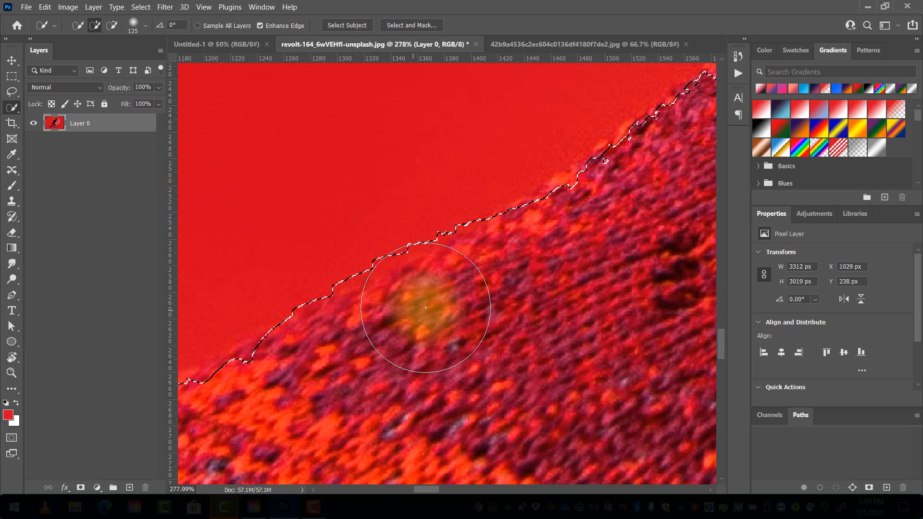
pyautogui.moveTo(442, 303); pyautogui.dragTo(373, 336)
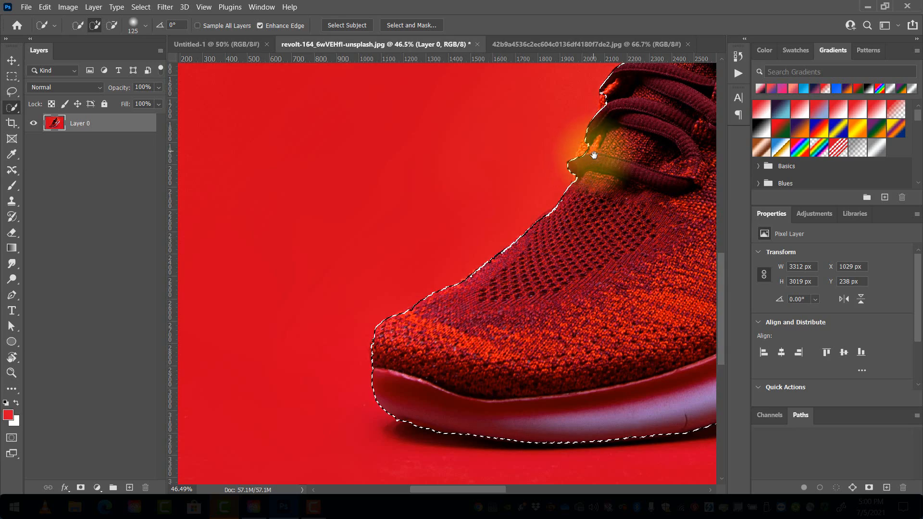
# - Add the orange lace loops along the shoe's front edge to the selection
pyautogui.moveTo(588, 153); pyautogui.dragTo(481, 344)
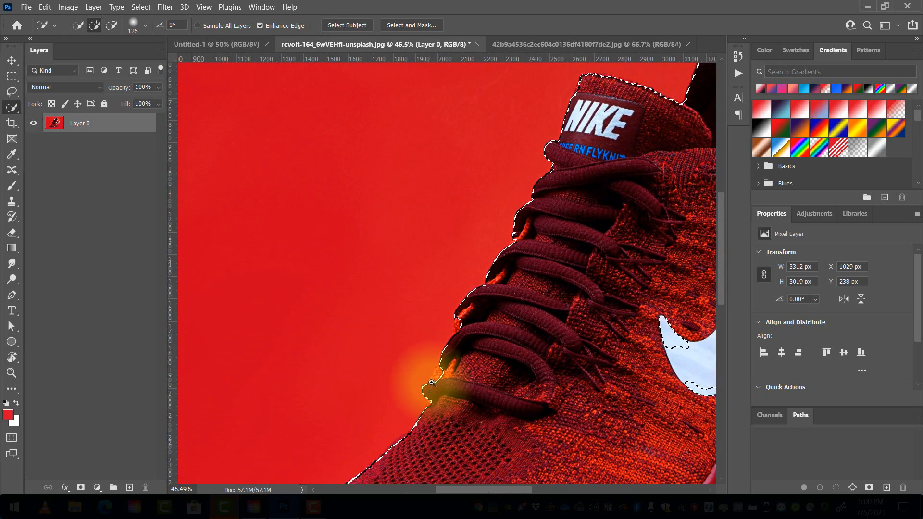
pyautogui.moveTo(435, 381); pyautogui.dragTo(512, 334)
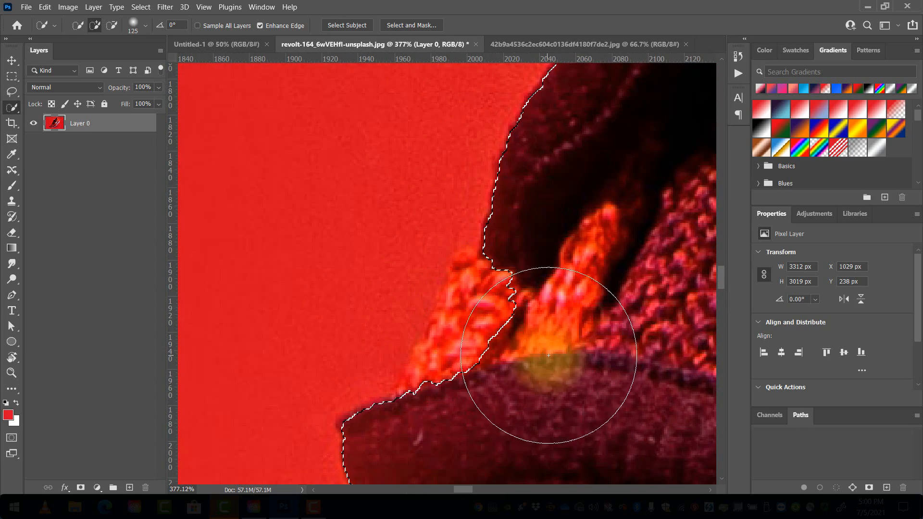
pyautogui.moveTo(551, 356)
pyautogui.mouseDown()
pyautogui.moveTo(517, 372)
pyautogui.moveTo(529, 375)
pyautogui.moveTo(508, 373)
pyautogui.moveTo(507, 392)
pyautogui.mouseUp()
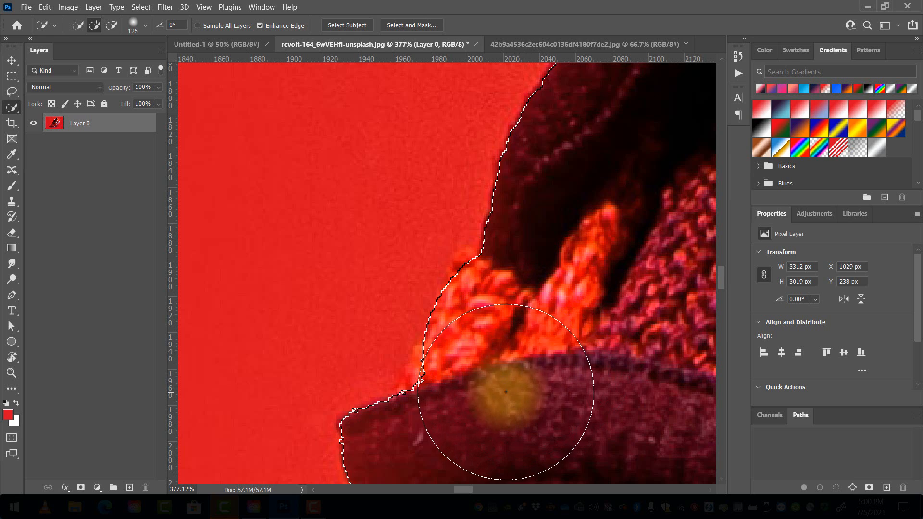
pyautogui.moveTo(577, 301); pyautogui.dragTo(428, 447)
pyautogui.moveTo(464, 205); pyautogui.dragTo(454, 214)
pyautogui.moveTo(428, 176)
pyautogui.mouseDown()
pyautogui.moveTo(471, 175)
pyautogui.moveTo(474, 207)
pyautogui.moveTo(522, 217)
pyautogui.moveTo(528, 250)
pyautogui.moveTo(391, 412)
pyautogui.mouseUp()
pyautogui.keyDown('alt'); pyautogui.click(255, 175); pyautogui.keyUp('alt')
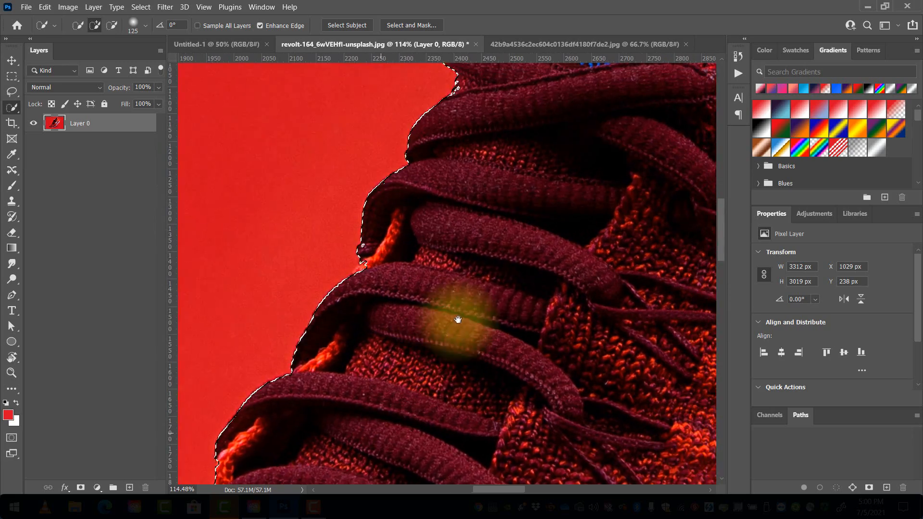
# - Include the whole white swoosh in the shoe selection and hide the red background with a layer mask
pyautogui.moveTo(484, 333); pyautogui.dragTo(450, 402)
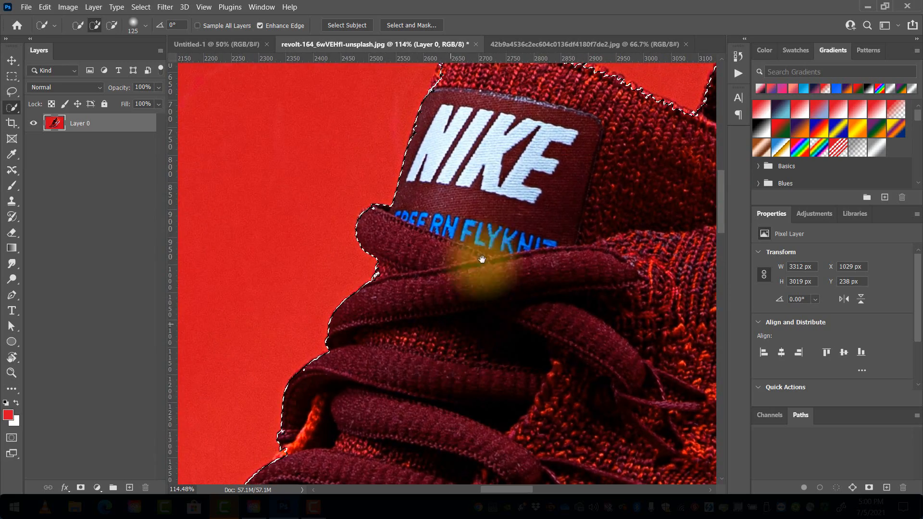
pyautogui.moveTo(481, 262); pyautogui.dragTo(462, 315)
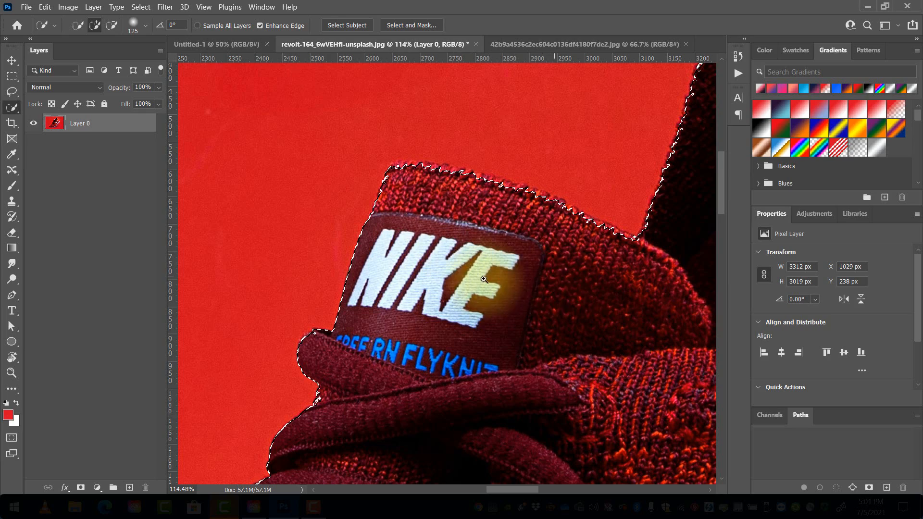
pyautogui.moveTo(484, 290); pyautogui.dragTo(415, 313)
pyautogui.moveTo(448, 288); pyautogui.dragTo(553, 201)
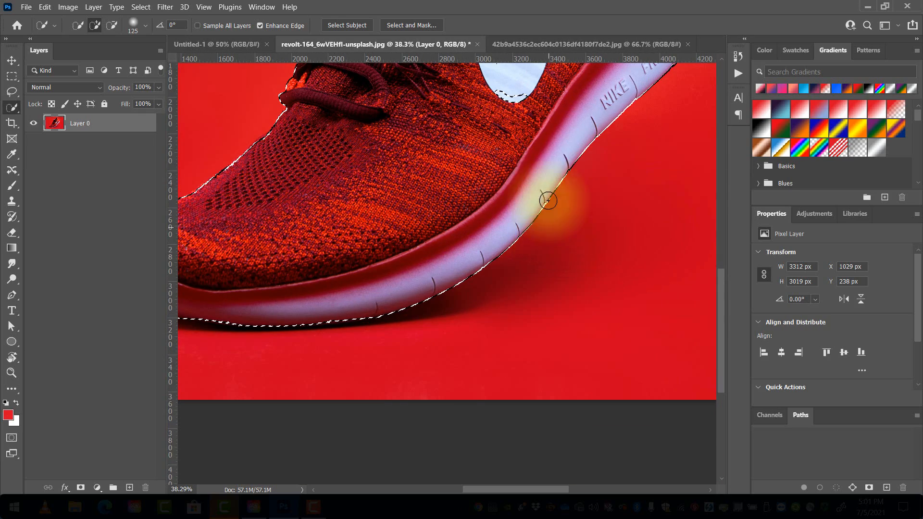
pyautogui.moveTo(532, 149); pyautogui.dragTo(419, 372)
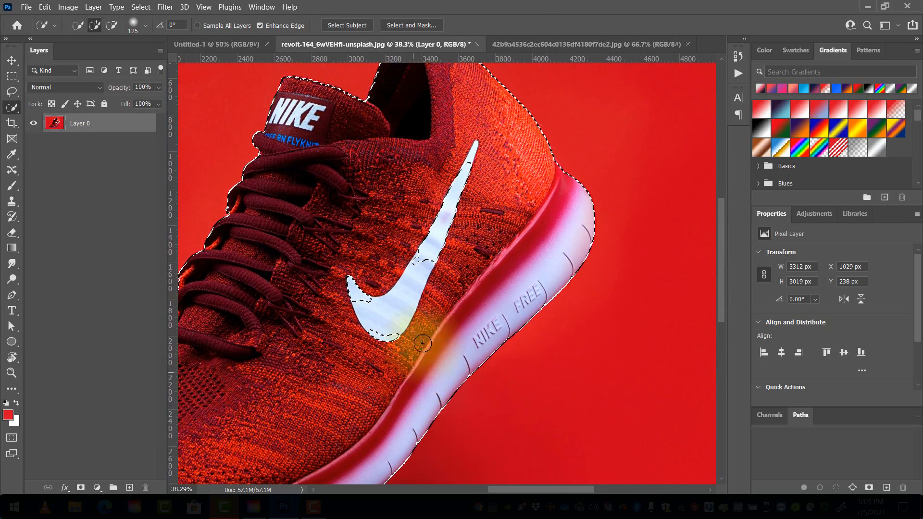
pyautogui.moveTo(460, 168)
pyautogui.mouseDown()
pyautogui.moveTo(424, 281)
pyautogui.moveTo(382, 307)
pyautogui.moveTo(339, 274)
pyautogui.moveTo(365, 313)
pyautogui.moveTo(368, 274)
pyautogui.moveTo(349, 295)
pyautogui.moveTo(345, 270)
pyautogui.moveTo(381, 311)
pyautogui.moveTo(358, 307)
pyautogui.moveTo(398, 349)
pyautogui.moveTo(424, 265)
pyautogui.moveTo(460, 233)
pyautogui.moveTo(488, 145)
pyautogui.moveTo(412, 215)
pyautogui.mouseUp()
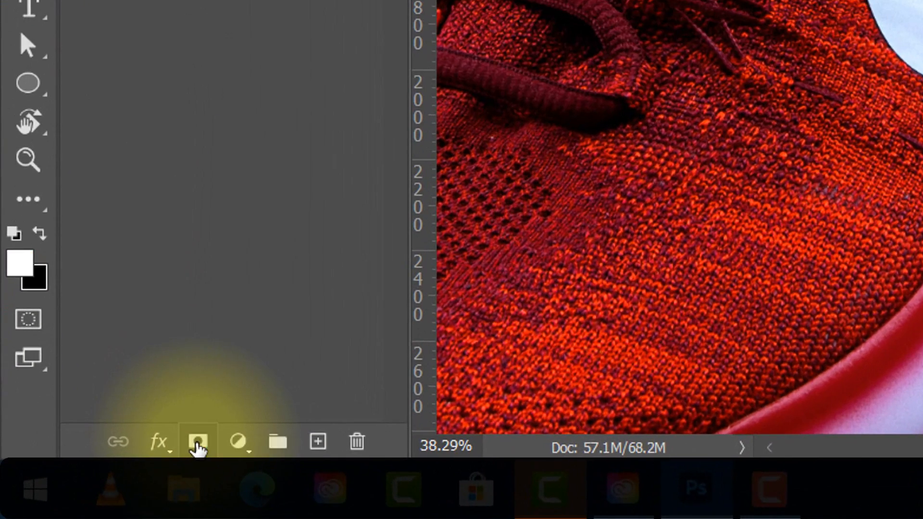
pyautogui.moveTo(921, 48); pyautogui.dragTo(836, 98)
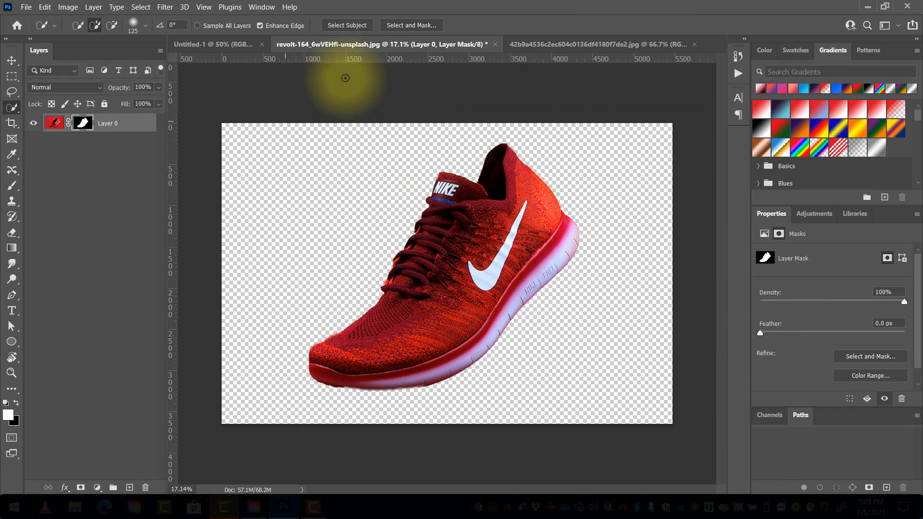
# - Open the Image Size settings of the Untitled-1 document to check its dimensions
pyautogui.click(220, 44)
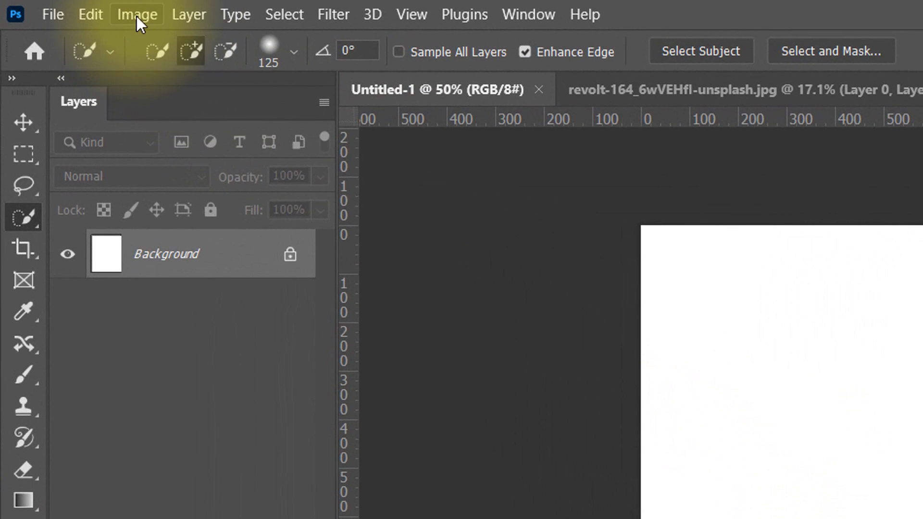
pyautogui.click(105, 10)
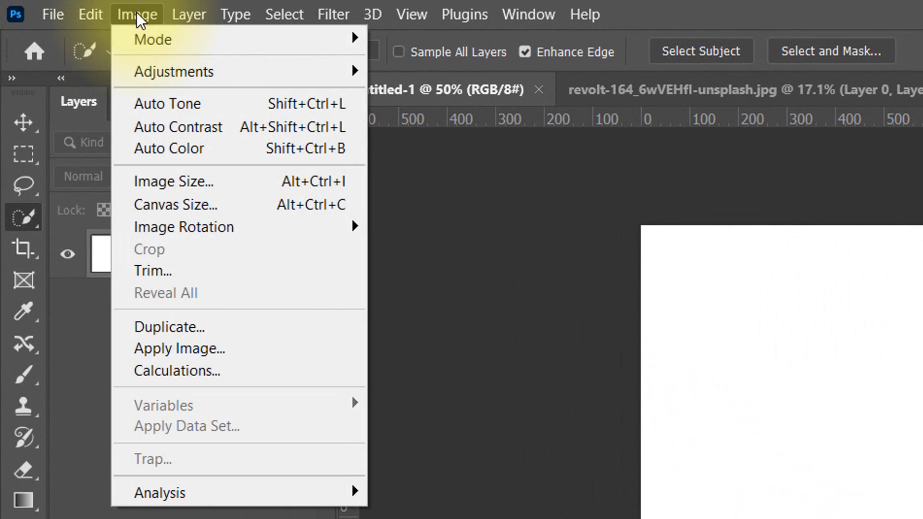
pyautogui.click(165, 184)
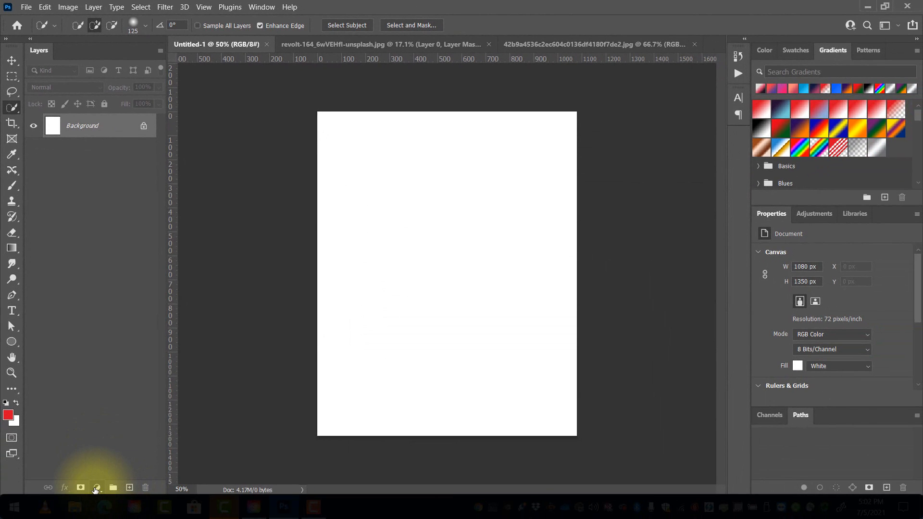
# - Add a Solid Color fill layer in red (#d80e26) above the white background
pyautogui.click(96, 488)
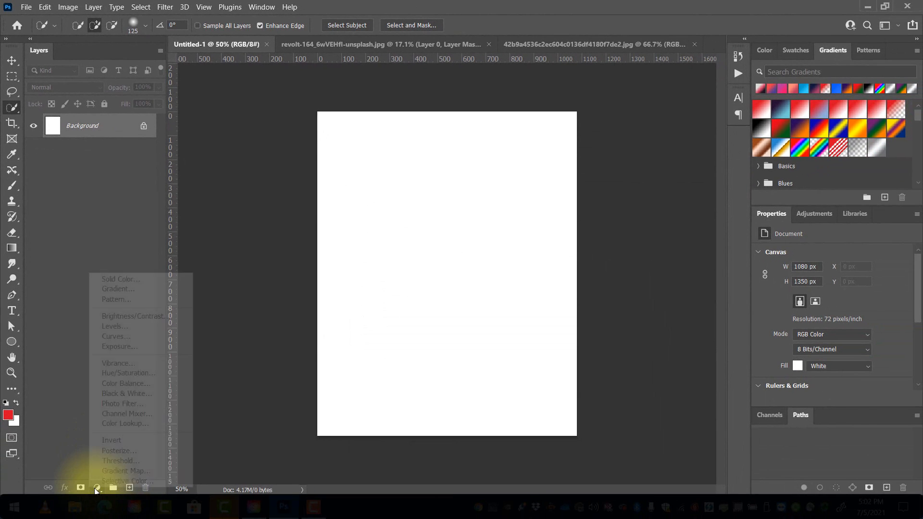
pyautogui.click(118, 282)
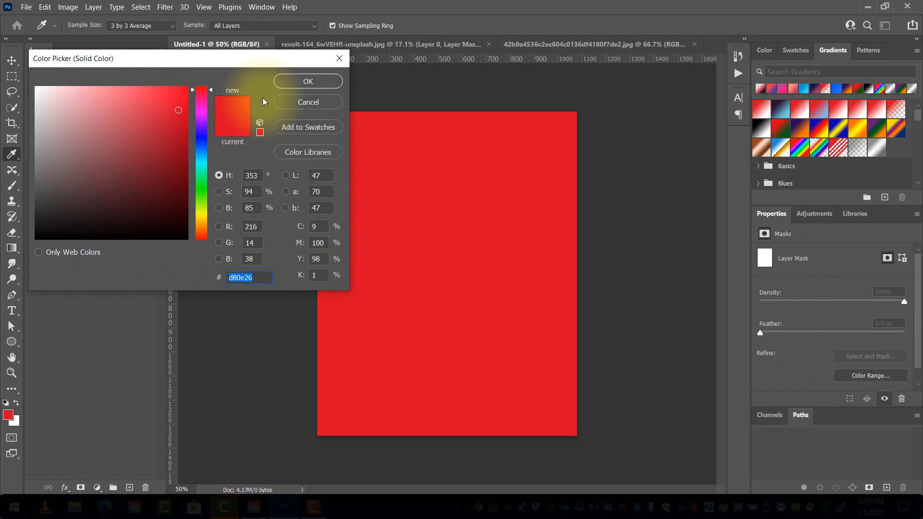
pyautogui.click(302, 85)
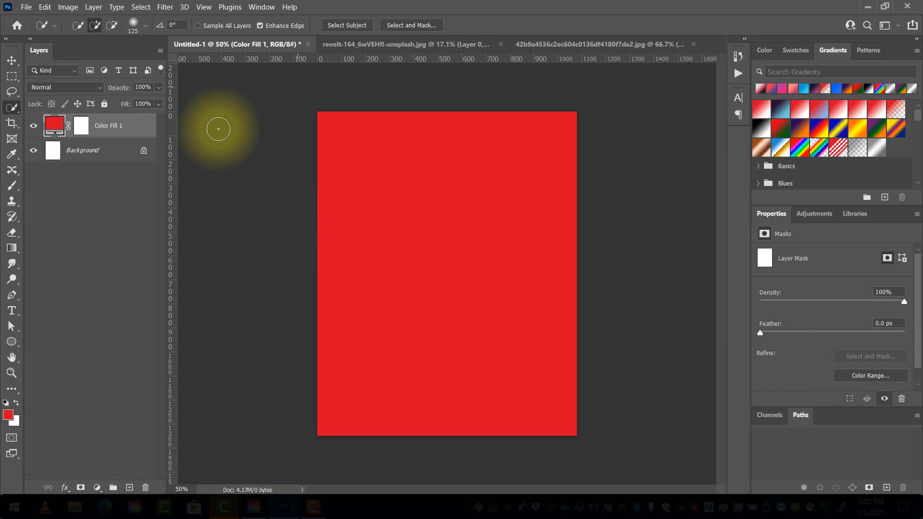
# - Sample the red background color of the reference Nike poster with the Eyedropper and return to the Untitled-1 document
pyautogui.click(559, 46)
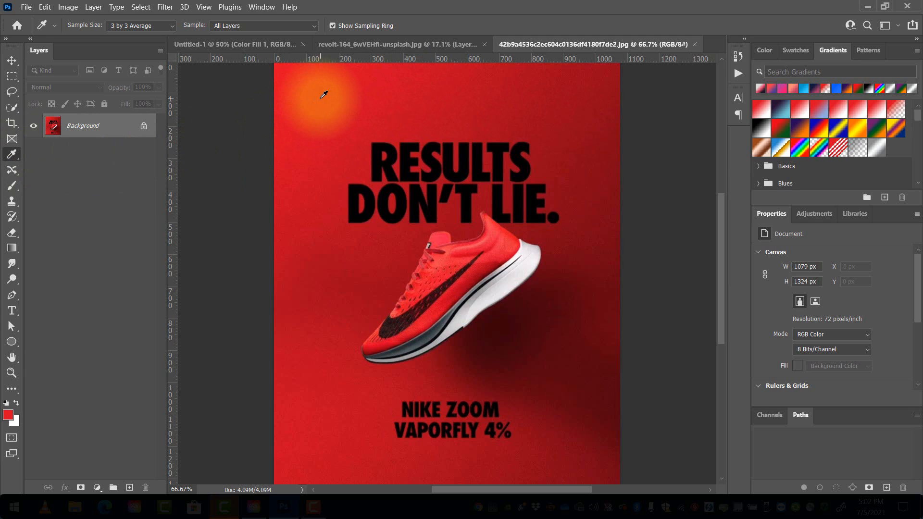
pyautogui.click(381, 154)
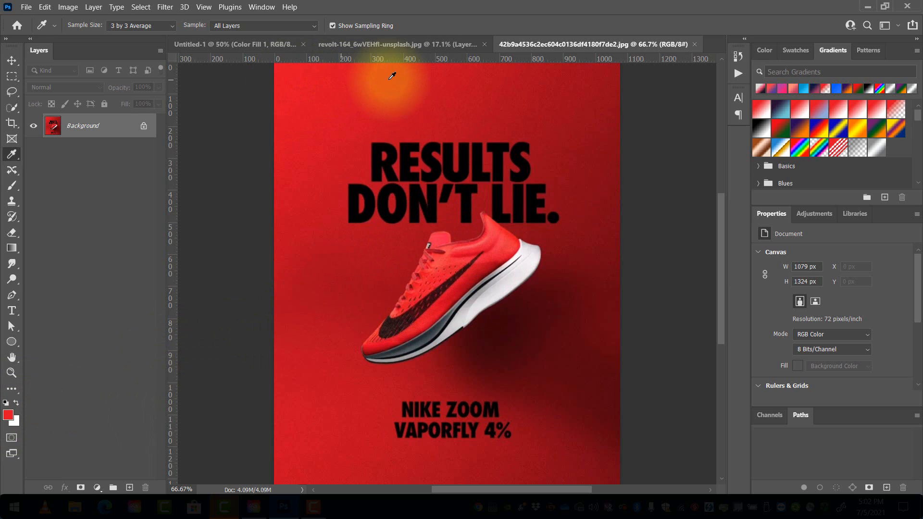
pyautogui.click(254, 42)
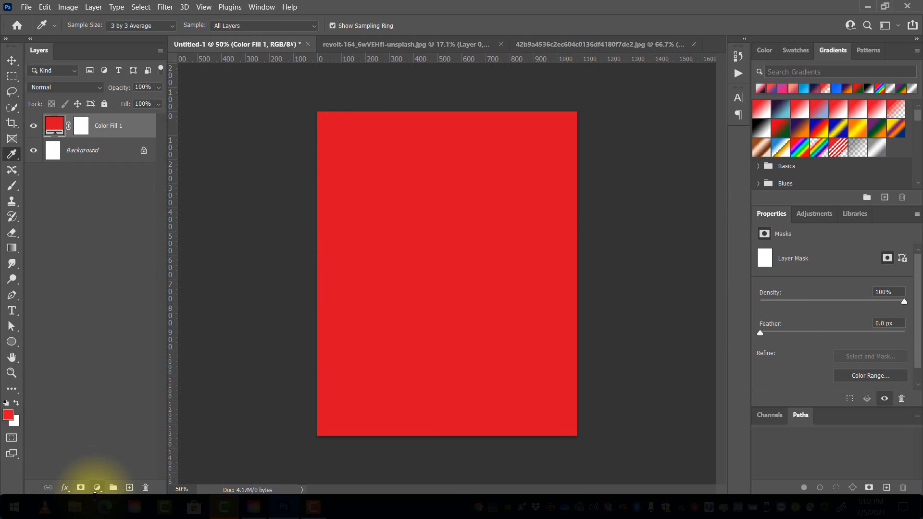
pyautogui.click(97, 488)
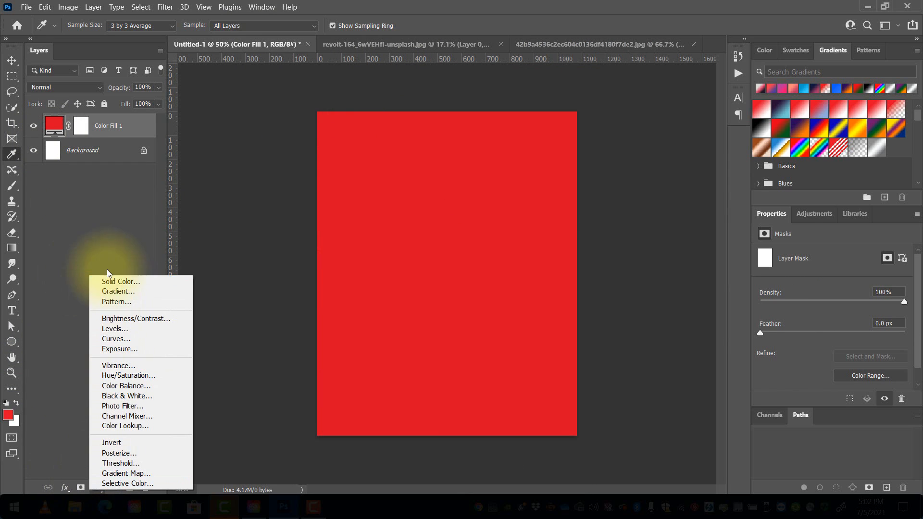
pyautogui.doubleClick(464, 12)
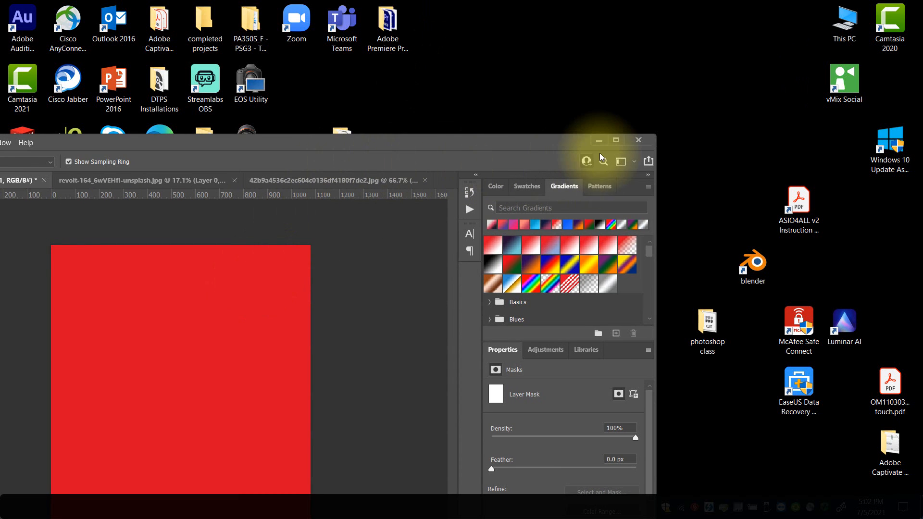
pyautogui.click(617, 141)
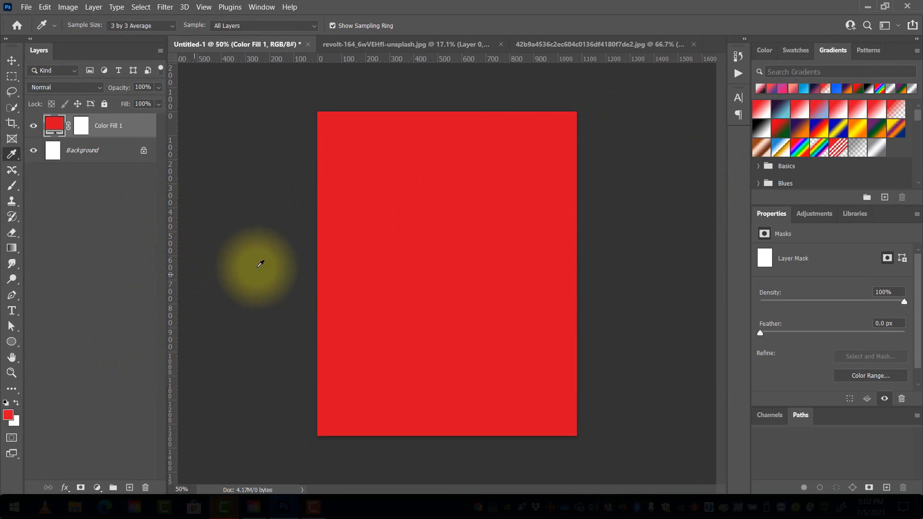
# - Move the masked shoe layer from the revolt-164 document into the Untitled-1 poster with the Move tool
pyautogui.click(391, 44)
pyautogui.click(15, 61)
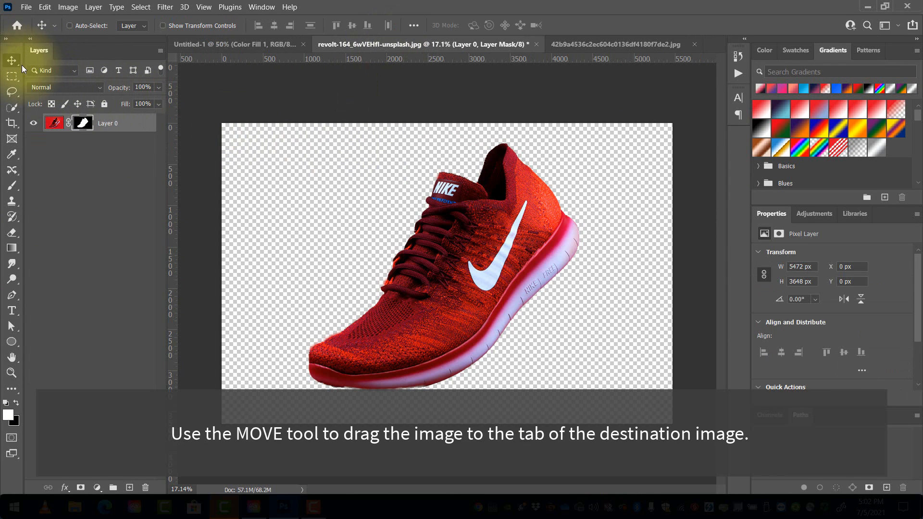
pyautogui.moveTo(417, 244); pyautogui.dragTo(321, 172)
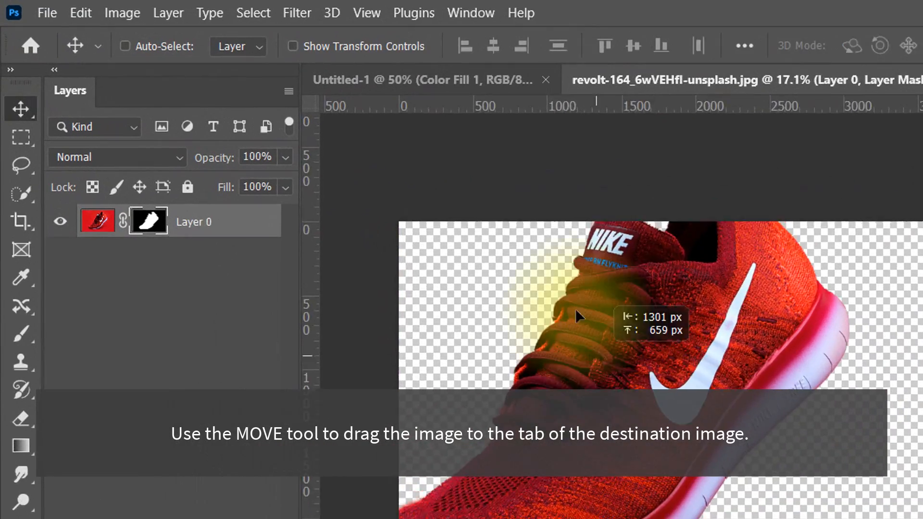
pyautogui.moveTo(576, 309); pyautogui.dragTo(792, 451)
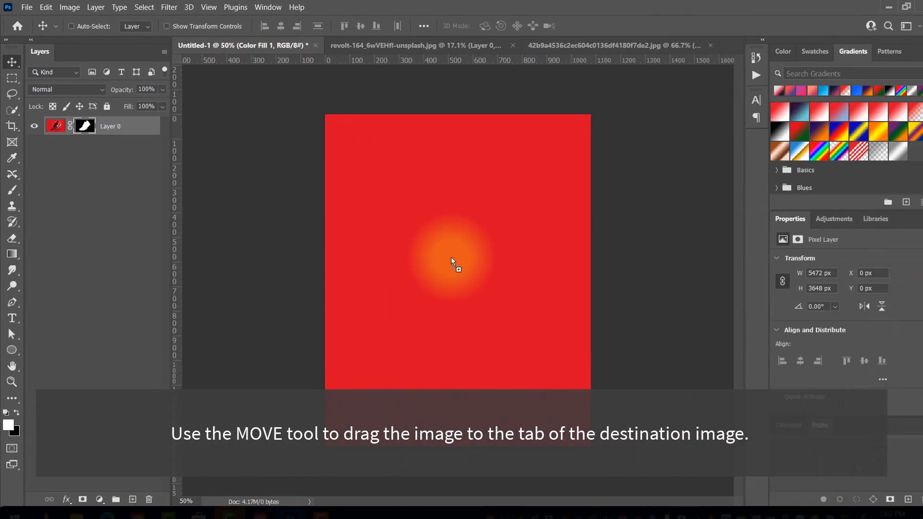
pyautogui.moveTo(451, 260); pyautogui.dragTo(462, 284)
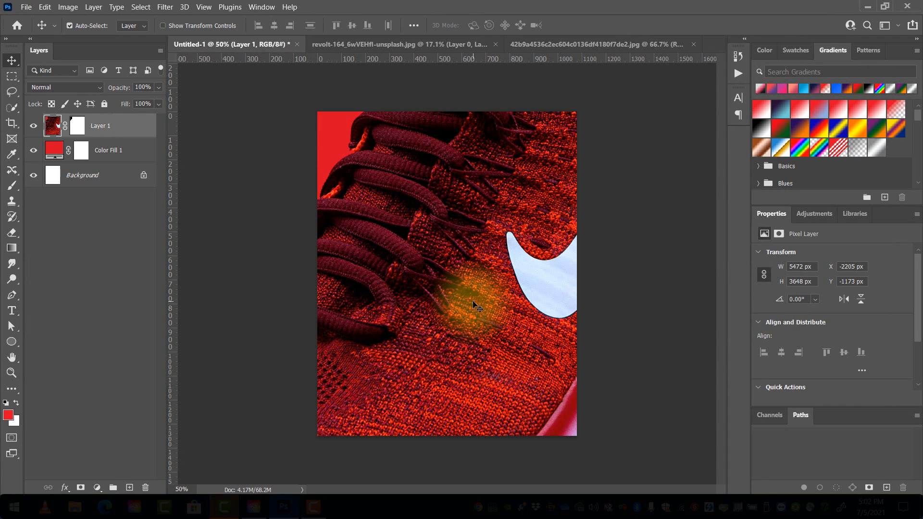
# - Convert the oversized shoe layer in the poster to a Smart Object
pyautogui.hotkey('ctrl', 't')
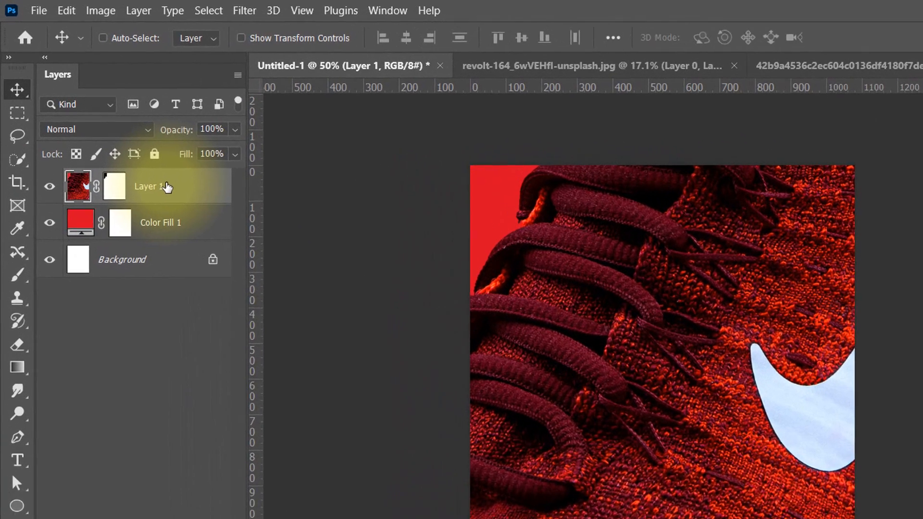
pyautogui.rightClick(111, 125)
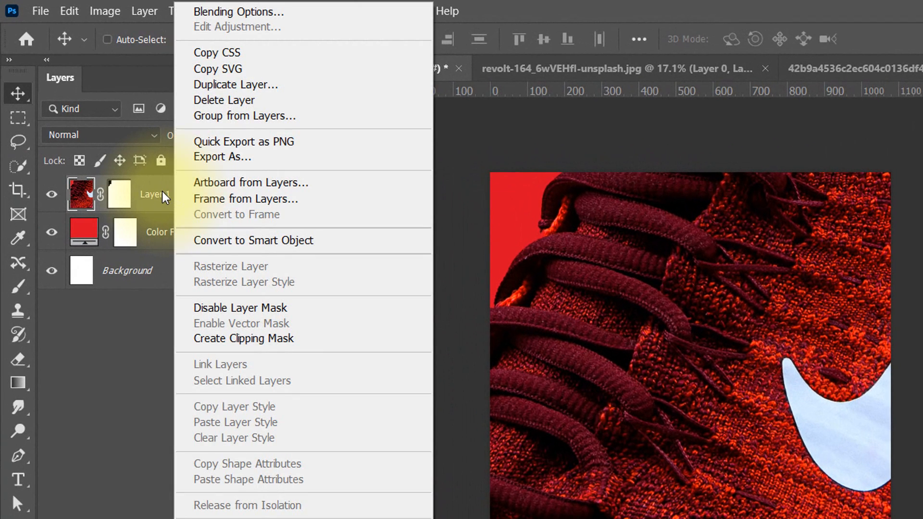
pyautogui.click(249, 240)
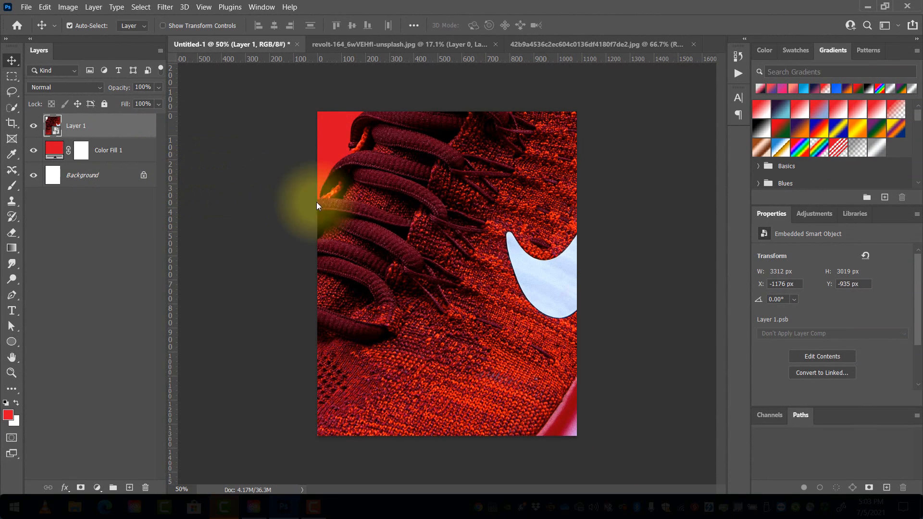
# - Scale the shoe Smart Object to about 23.25%, centre it on the poster and nudge it slightly upward to Y 299 px
pyautogui.hotkey('ctrl', 't')
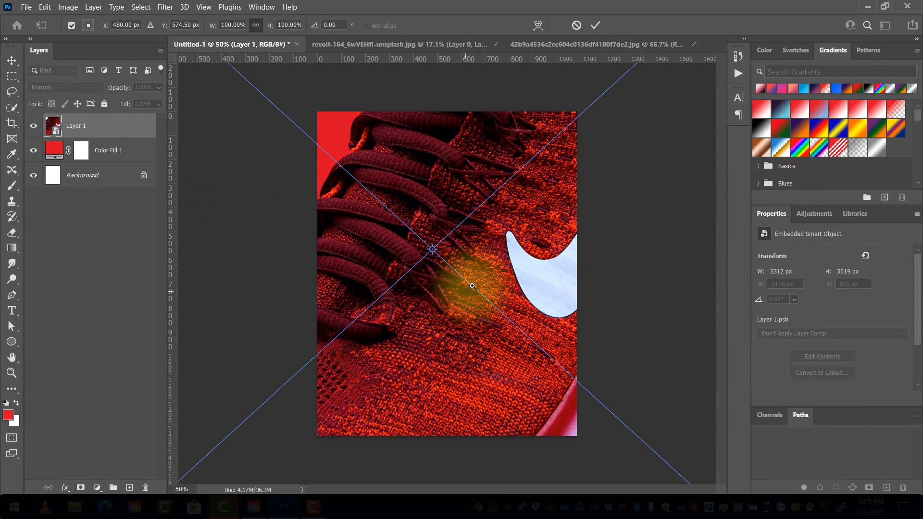
pyautogui.moveTo(472, 285); pyautogui.dragTo(425, 292)
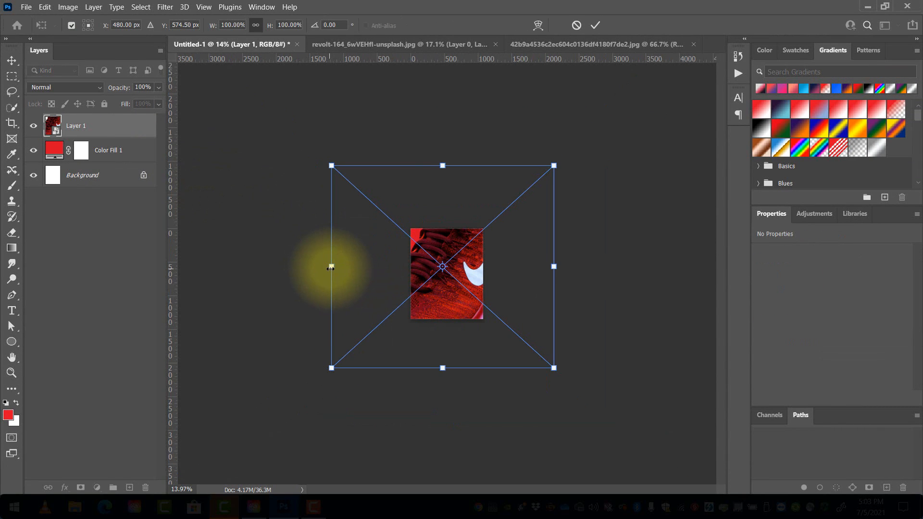
pyautogui.moveTo(331, 269); pyautogui.dragTo(440, 276)
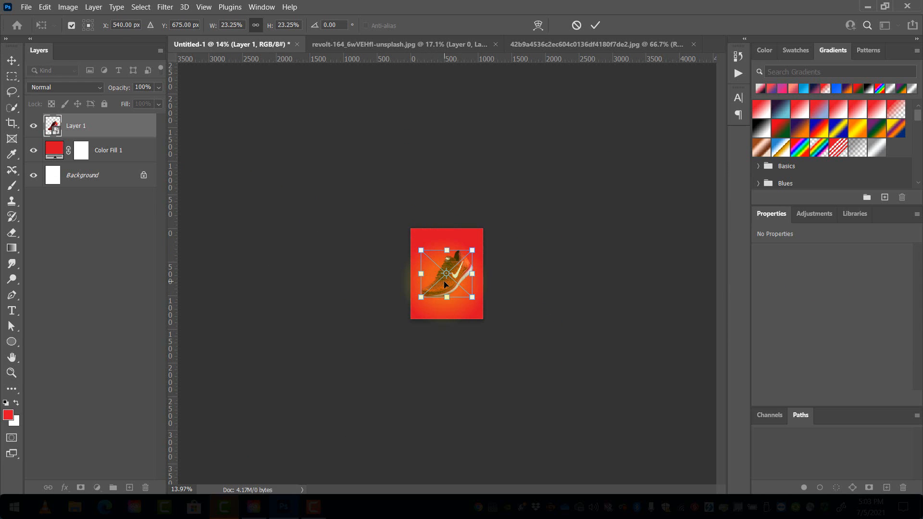
pyautogui.press('Return')
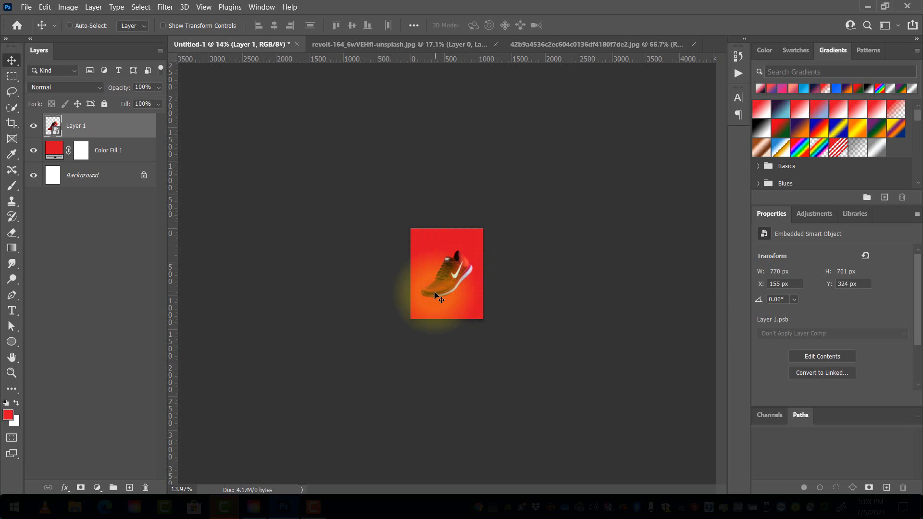
pyautogui.moveTo(442, 294); pyautogui.dragTo(519, 277)
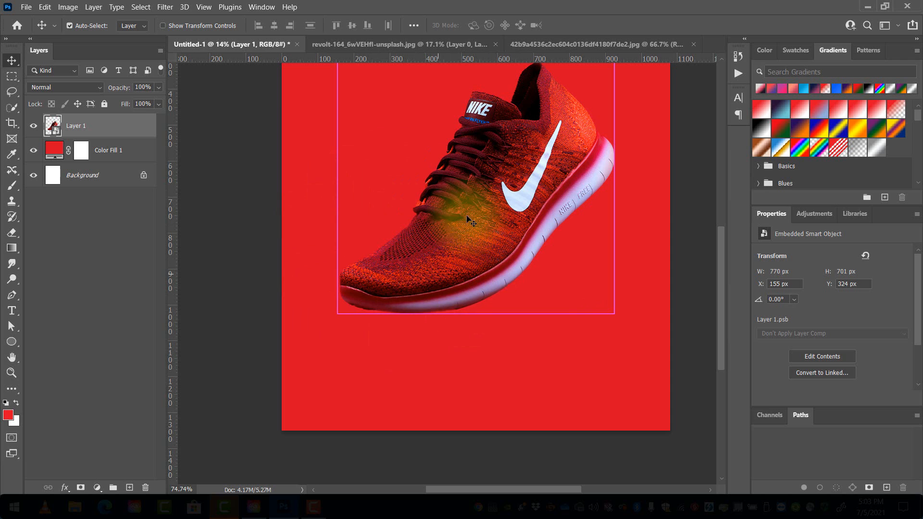
pyautogui.moveTo(520, 288); pyautogui.dragTo(467, 308)
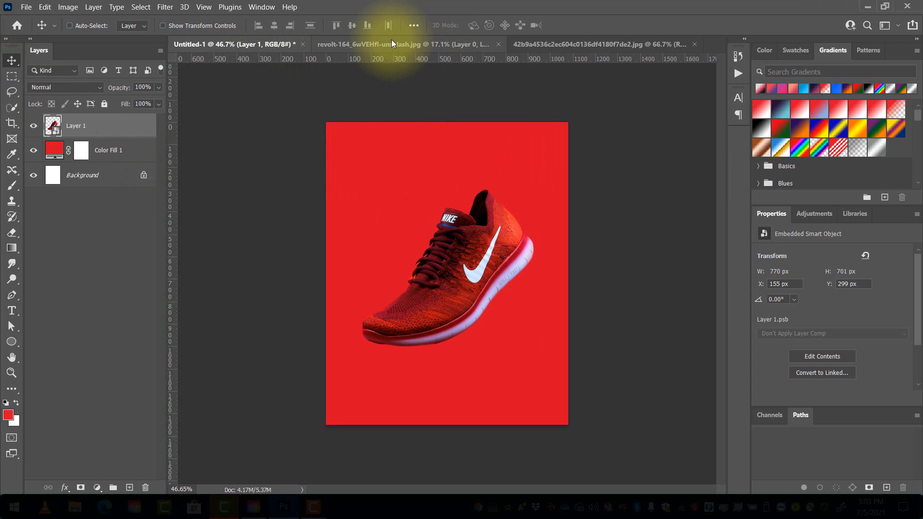
# - Examine the shoe's direction and the background shading in the reference Nike poster, and return to the Untitled-1 document
pyautogui.click(546, 45)
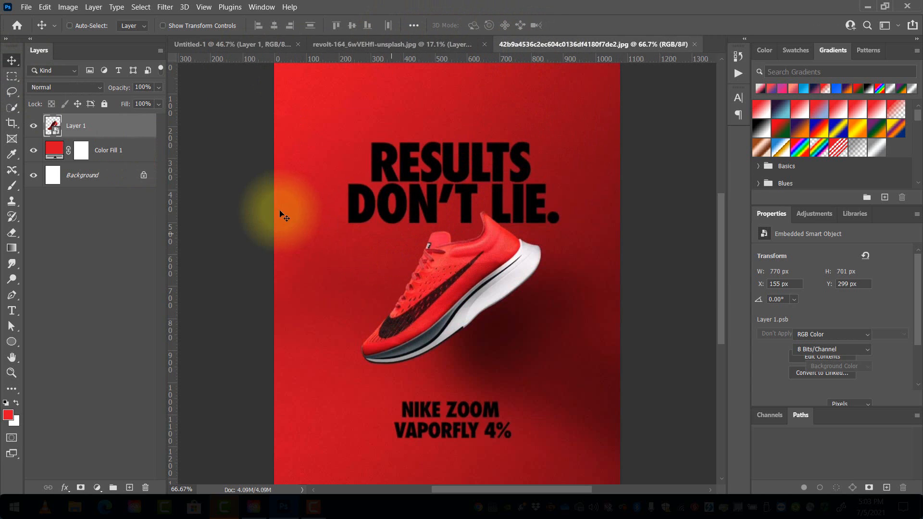
pyautogui.hotkey('ctrl', 'shift', 'e')
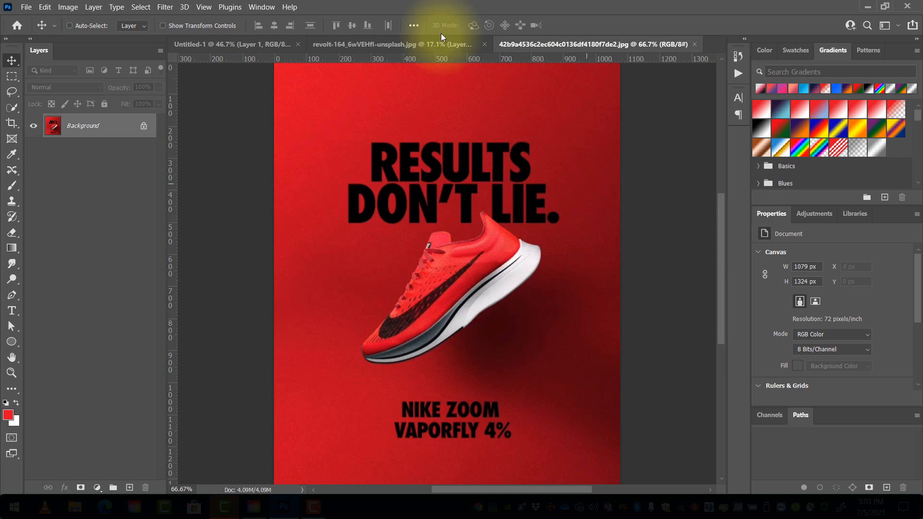
pyautogui.click(245, 43)
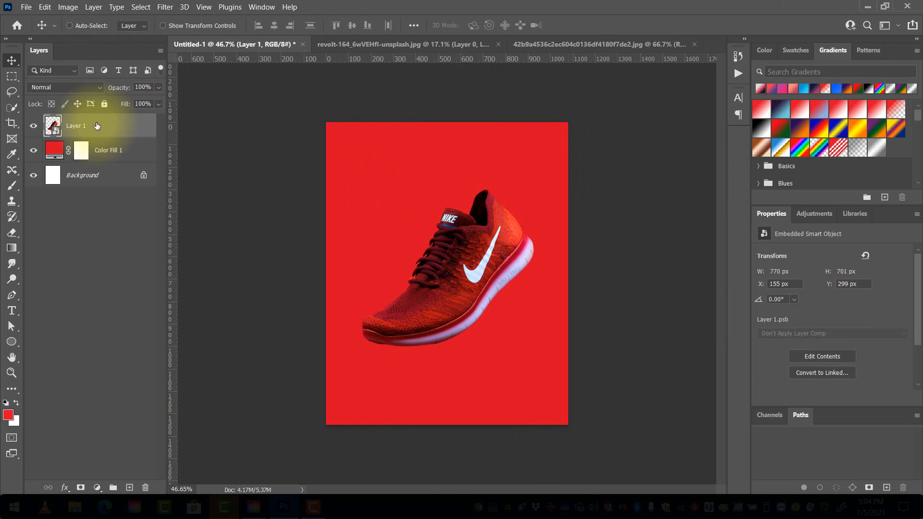
# - Flip the shoe horizontally with Free Transform
pyautogui.hotkey('ctrl', 't')
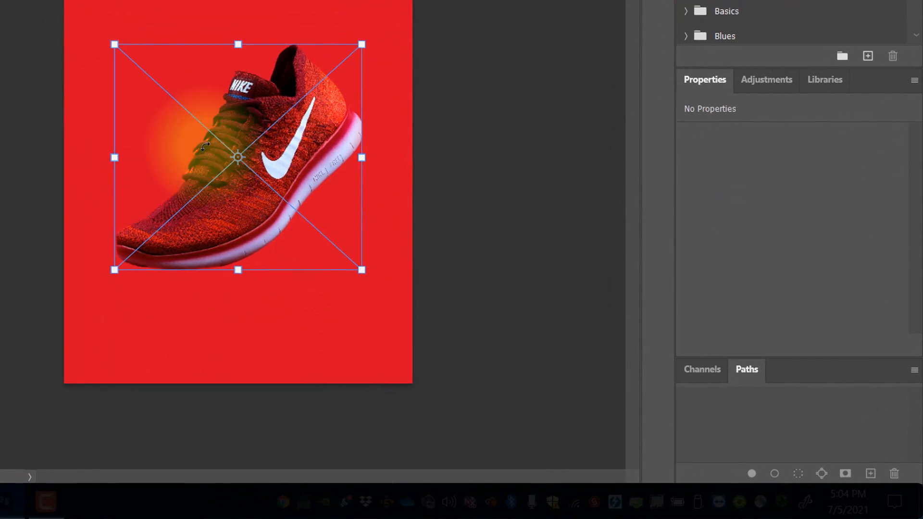
pyautogui.rightClick(298, 167)
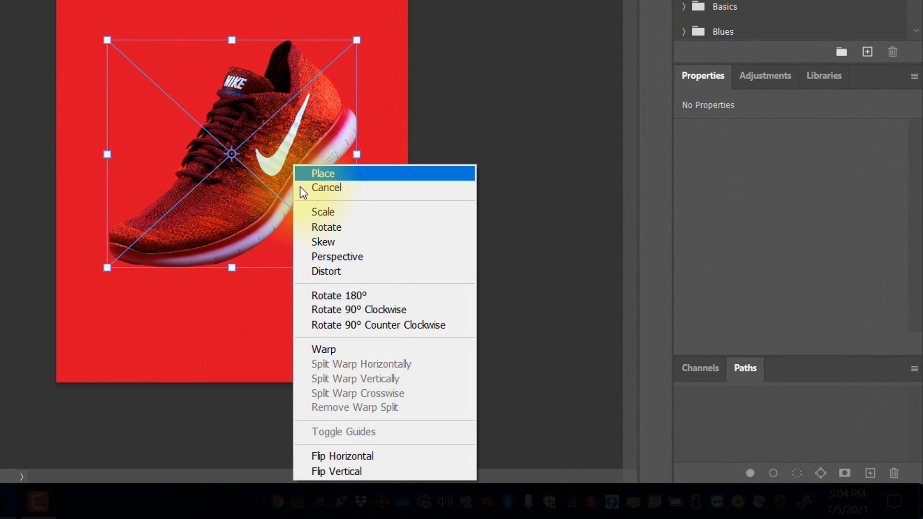
pyautogui.click(343, 457)
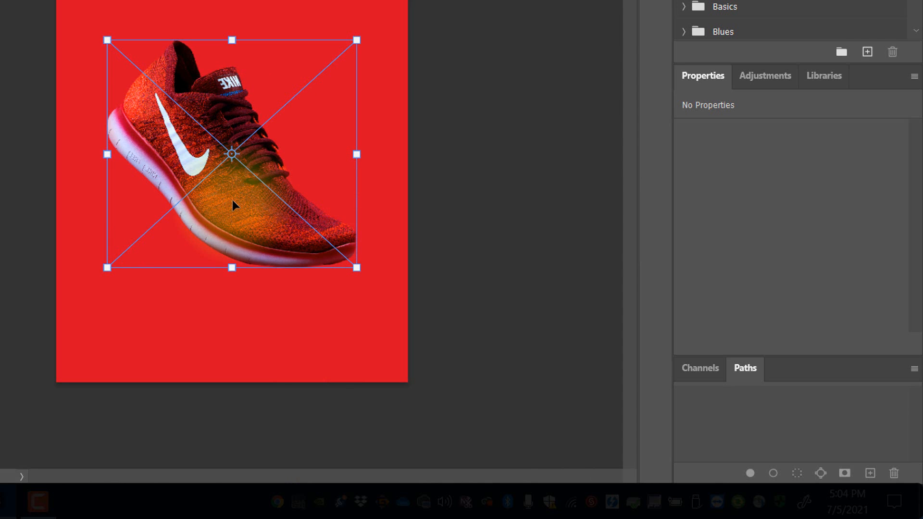
pyautogui.press('Return')
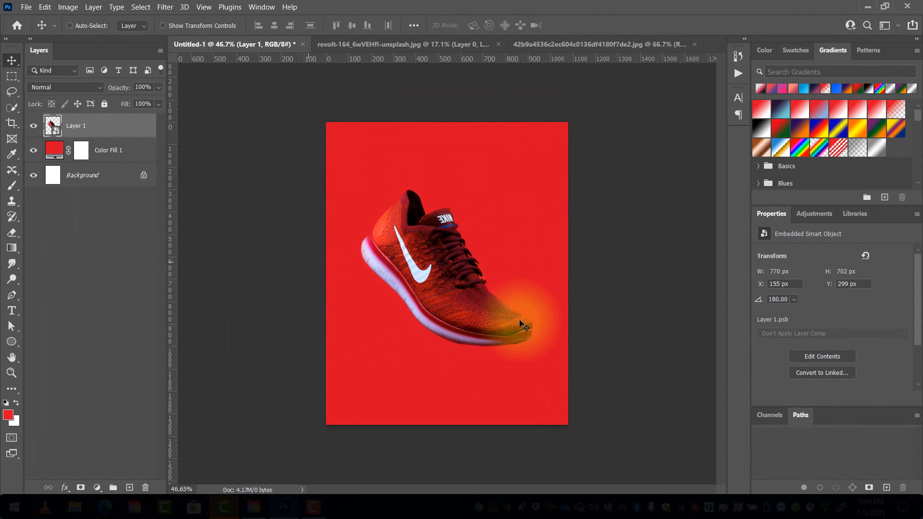
# - Add a new empty layer between the red fill and the shoe, and reset the colors to default black and white
pyautogui.click(108, 152)
pyautogui.click(129, 488)
pyautogui.press('d')
pyautogui.press('b')
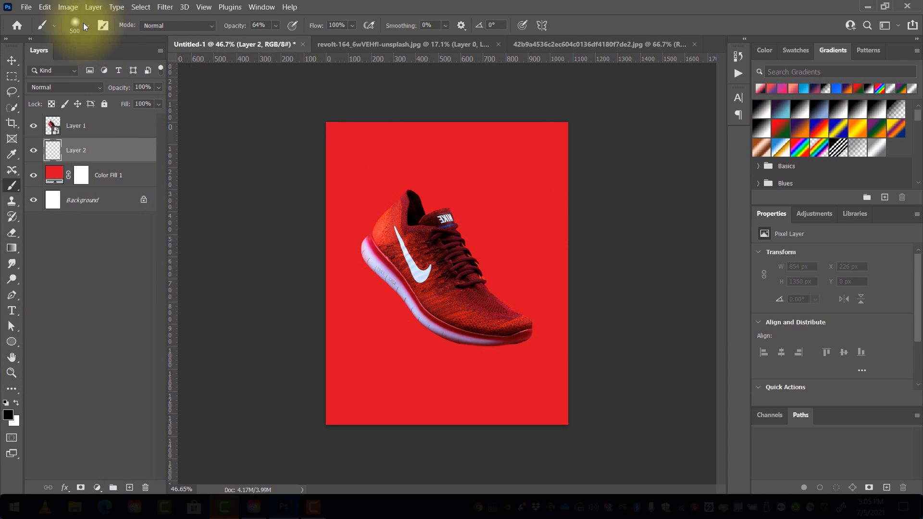
# - Set up a black-to-transparent gradient from the moonline purples preset by removing its white color stop and setting the end opacity stop to 0%
pyautogui.click(12, 249)
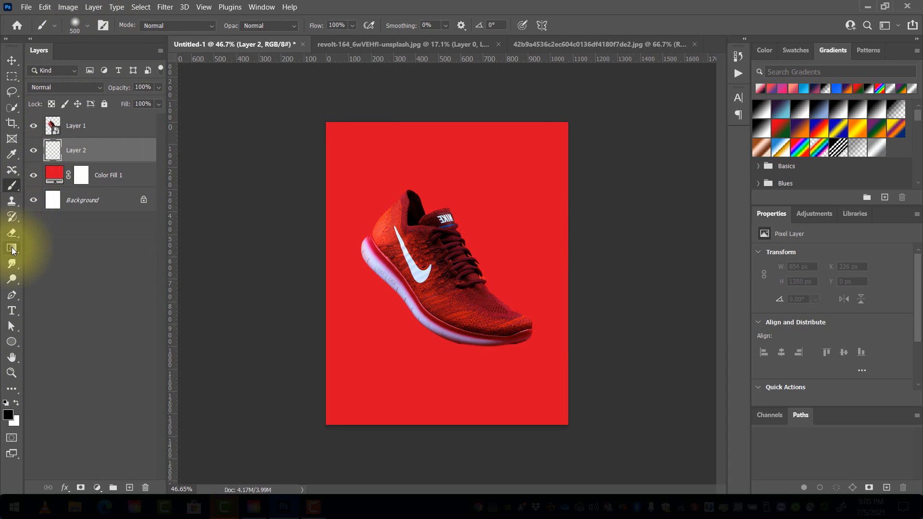
pyautogui.click(80, 27)
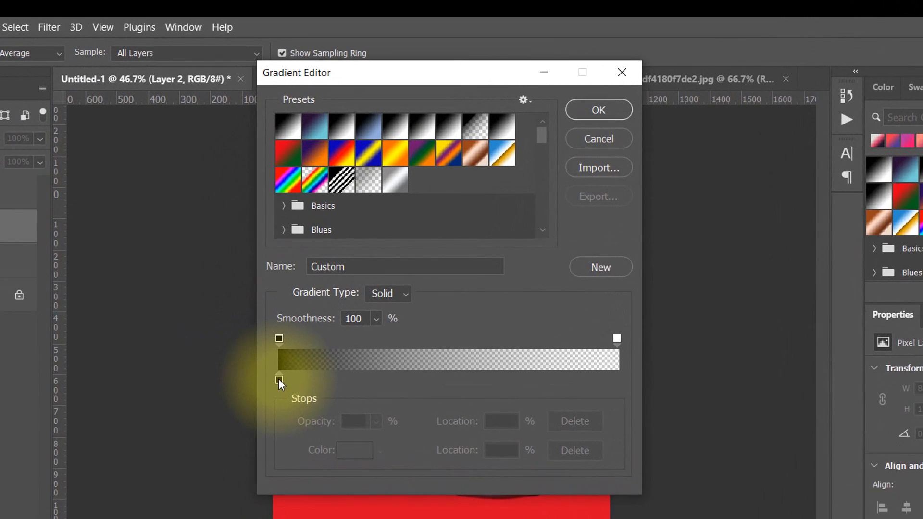
pyautogui.click(279, 380)
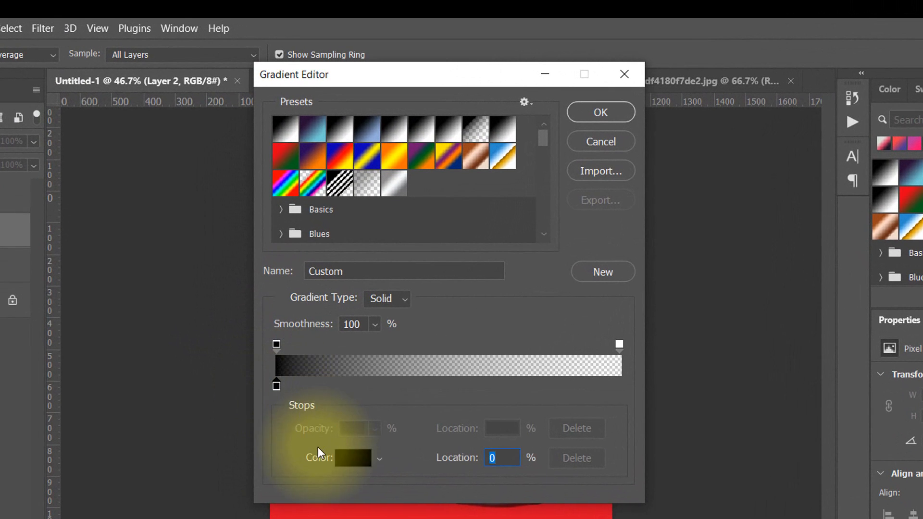
pyautogui.click(422, 127)
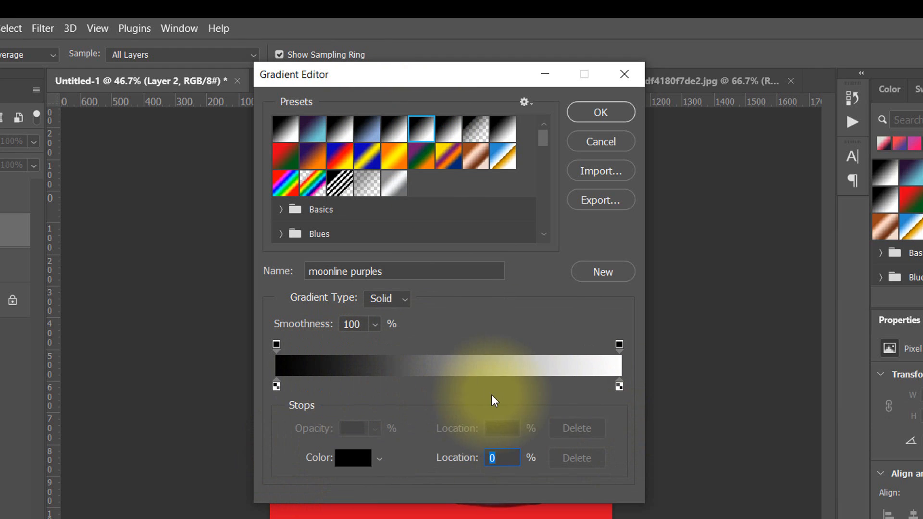
pyautogui.click(276, 386)
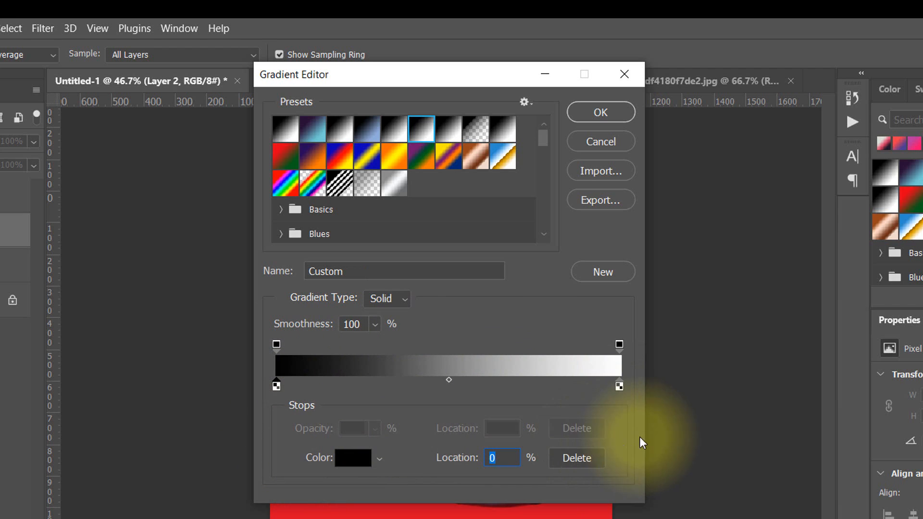
pyautogui.click(620, 385)
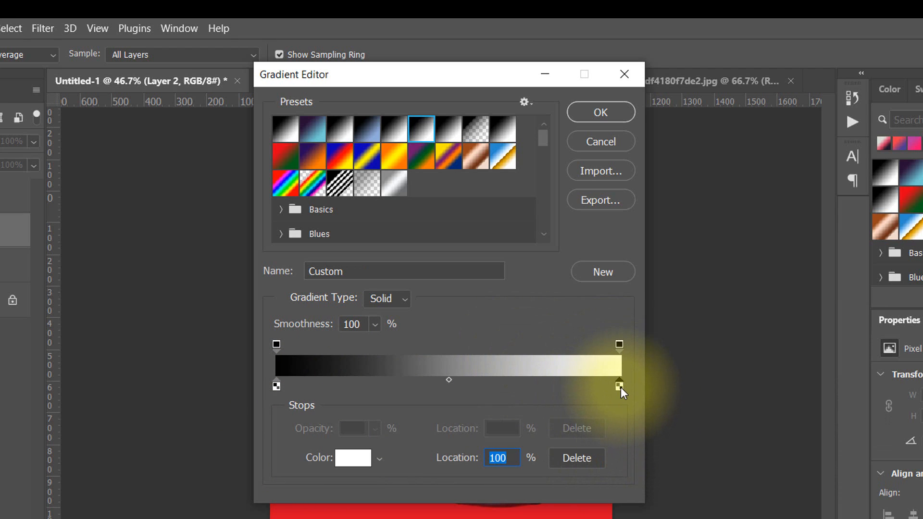
pyautogui.click(576, 458)
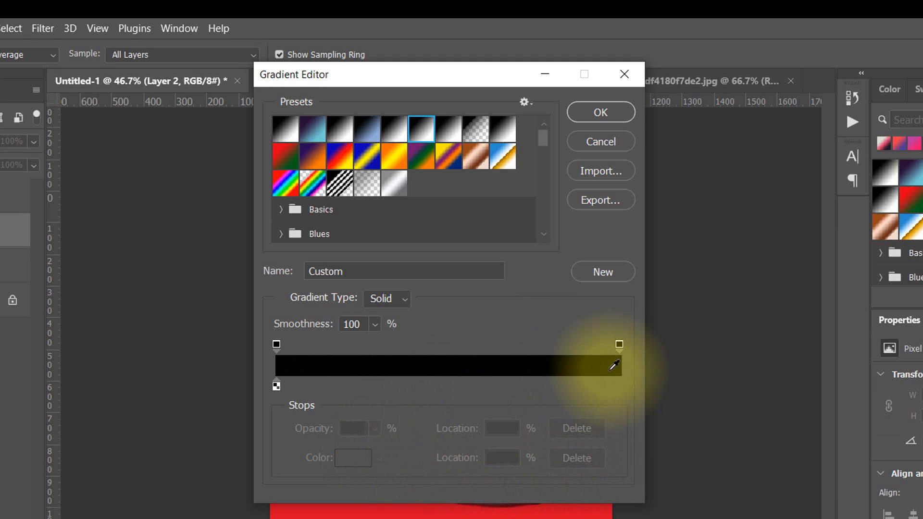
pyautogui.click(619, 345)
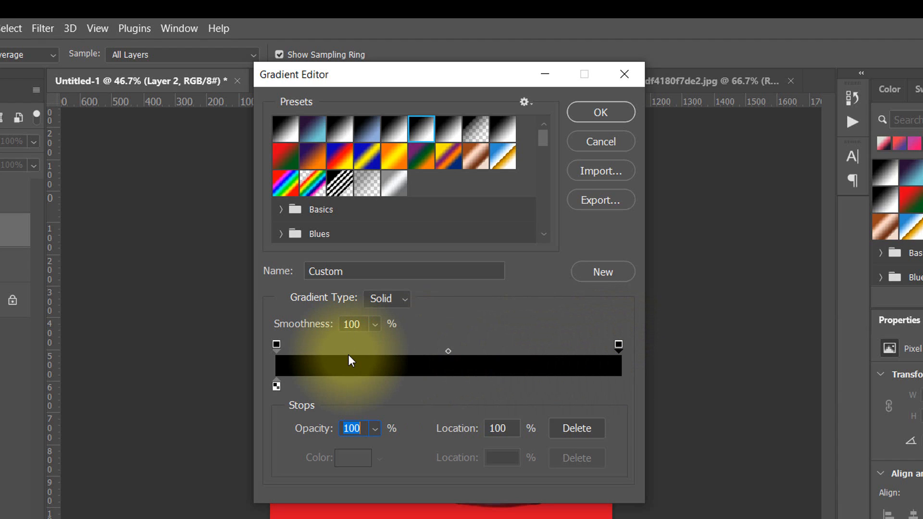
pyautogui.write('0')
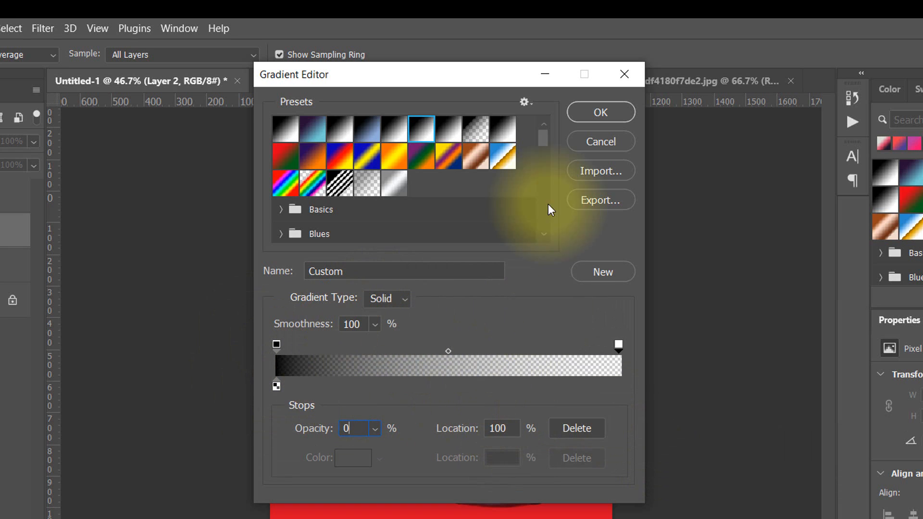
pyautogui.click(599, 112)
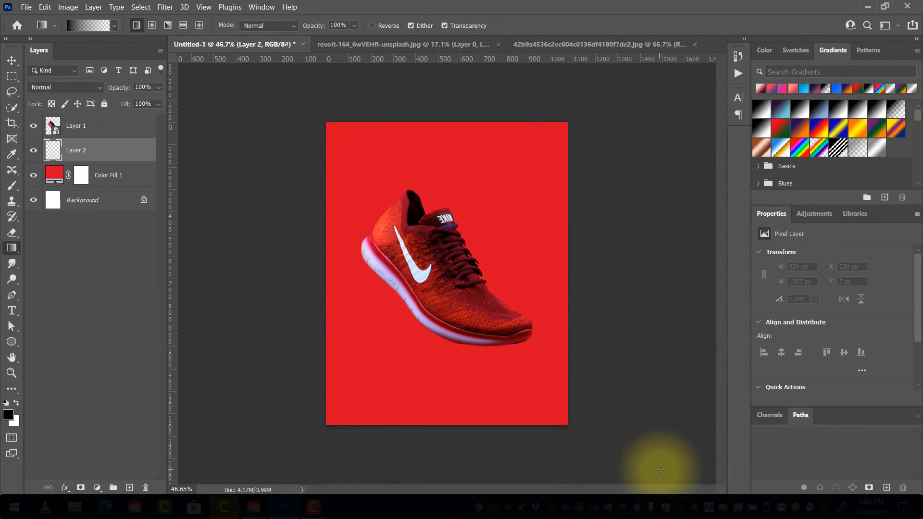
# - Draw linear gradients on Layer 2 inward from the poster's lower-right corner and right edge to darken that side
pyautogui.moveTo(663, 471)
pyautogui.mouseDown()
pyautogui.moveTo(577, 361)
pyautogui.moveTo(469, 263)
pyautogui.mouseUp()
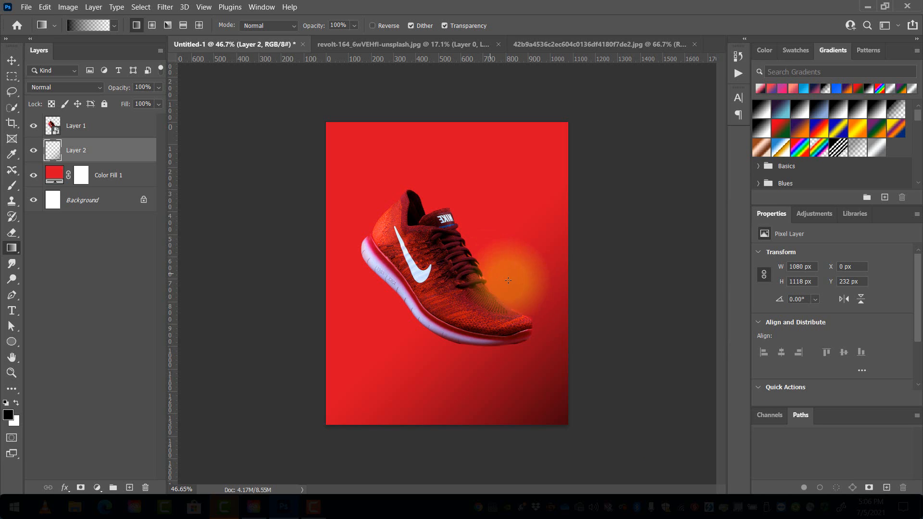
pyautogui.moveTo(667, 233); pyautogui.dragTo(537, 254)
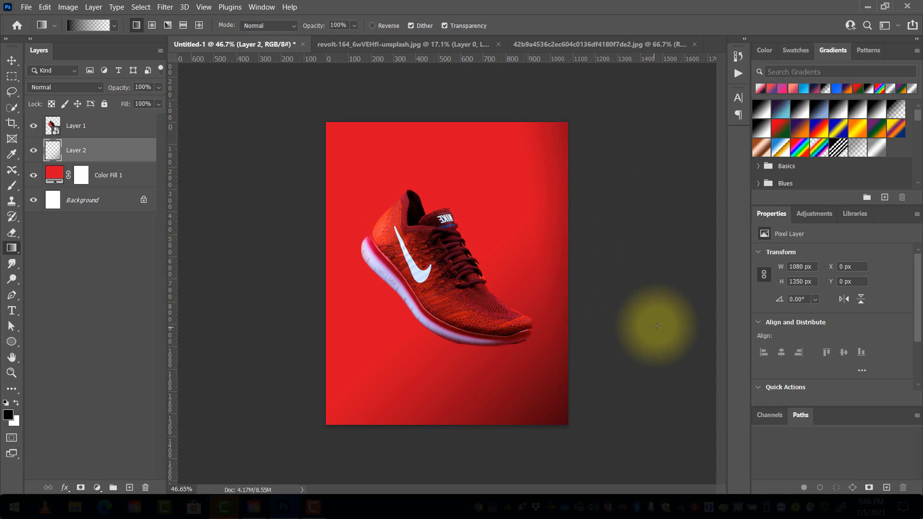
pyautogui.moveTo(653, 323); pyautogui.dragTo(548, 296)
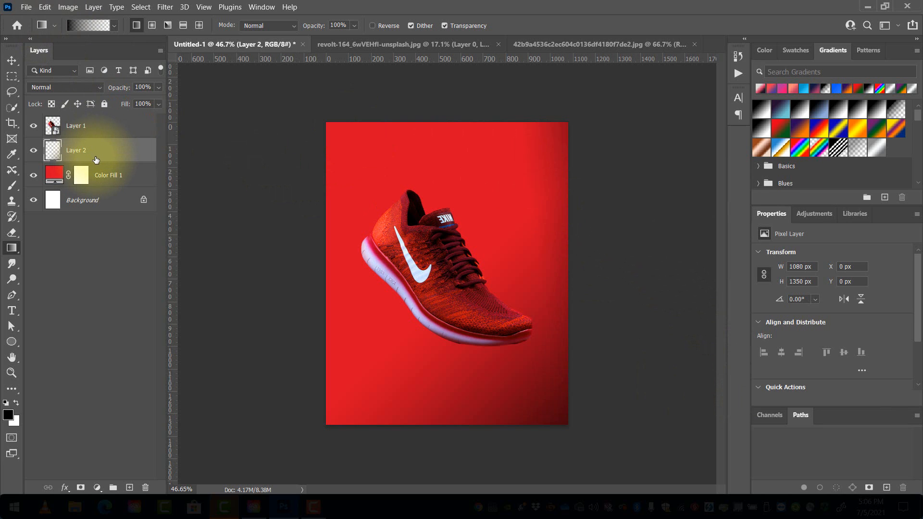
# - Scale the Layer 2 gradient to about 150%, rotate it about -8.3°, and position it to shade the poster's lower-right side
pyautogui.hotkey('ctrl', 't')
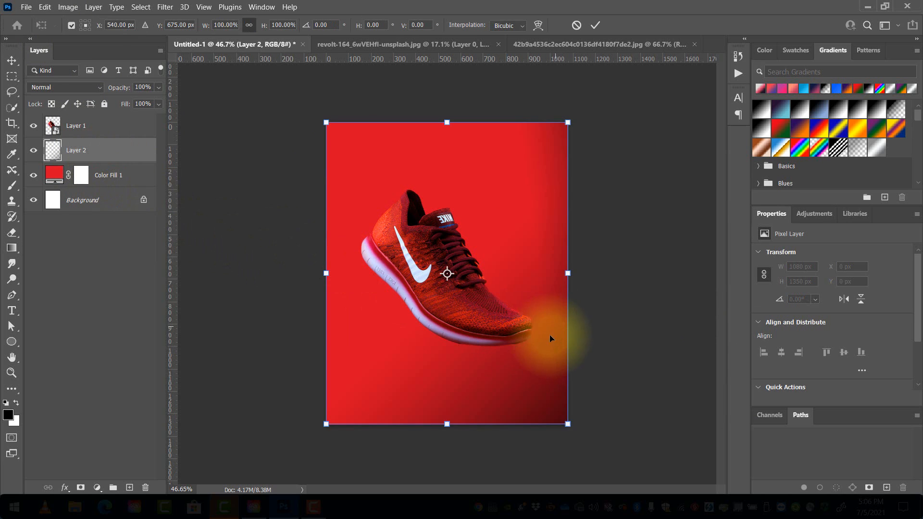
pyautogui.moveTo(568, 424); pyautogui.dragTo(689, 484)
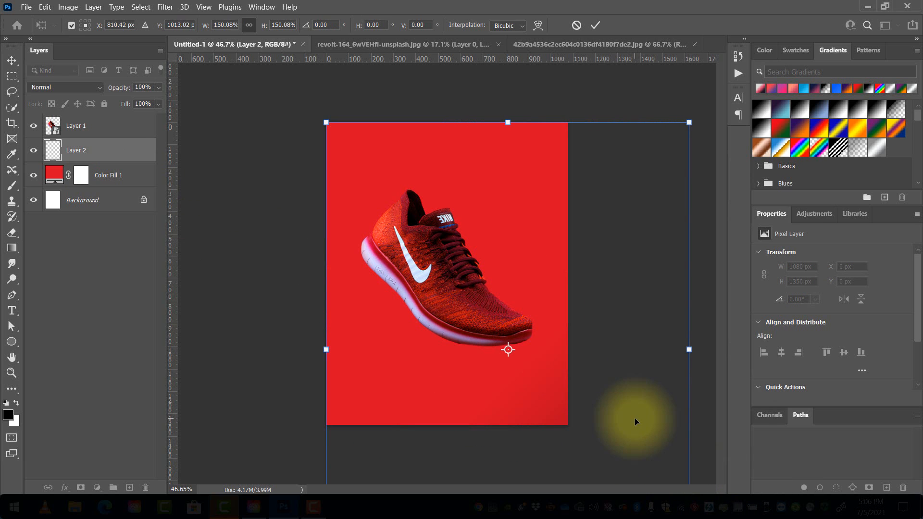
pyautogui.moveTo(634, 422); pyautogui.dragTo(521, 297)
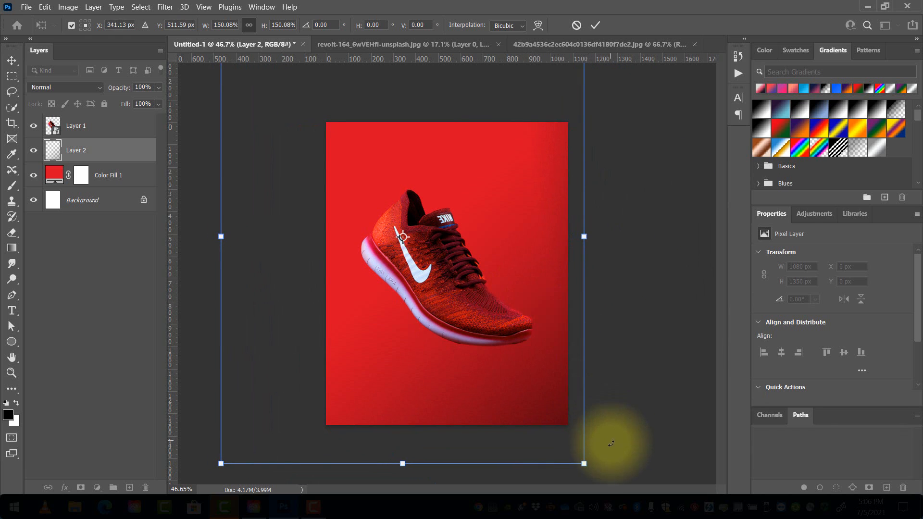
pyautogui.moveTo(613, 439); pyautogui.dragTo(555, 390)
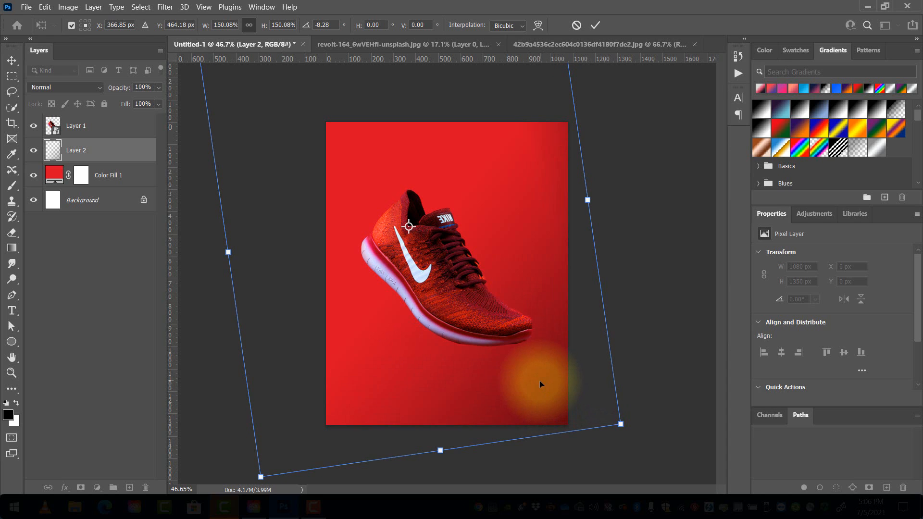
pyautogui.press('Return')
pyautogui.press('g')
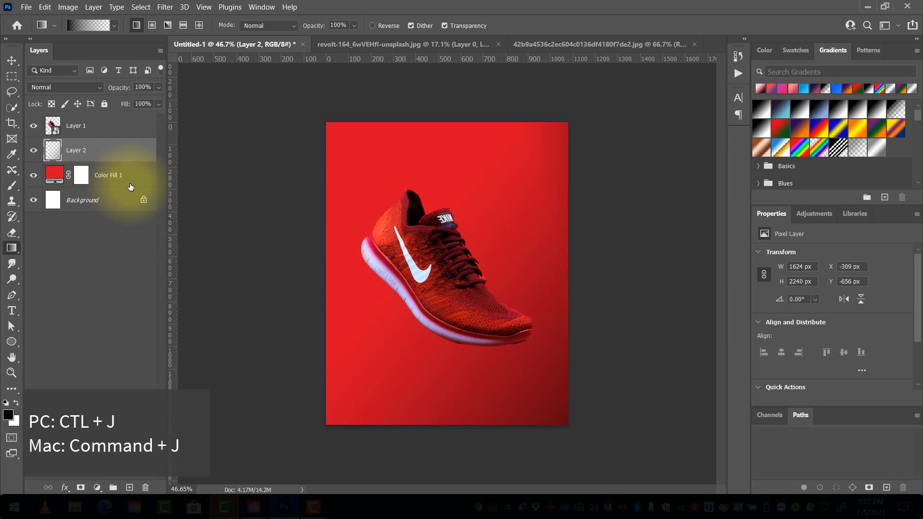
# - Duplicate Layer 2, then rotate the copy roughly a quarter turn counterclockwise, enlarge it slightly, and position it to darken the poster's upper-right corner
pyautogui.hotkey('ctrl', 'j')
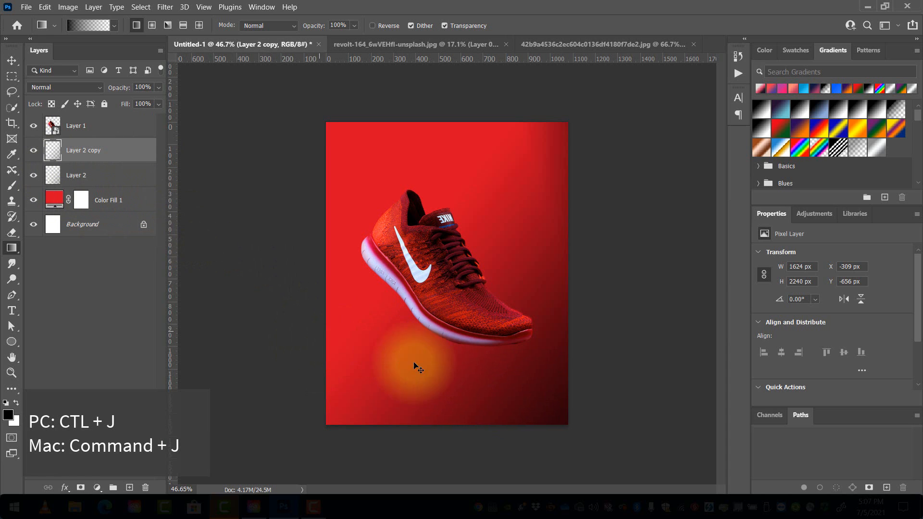
pyautogui.hotkey('ctrl', 't')
pyautogui.moveTo(643, 443); pyautogui.dragTo(583, 97)
pyautogui.moveTo(605, 232); pyautogui.dragTo(595, 262)
pyautogui.moveTo(421, 439); pyautogui.dragTo(420, 453)
pyautogui.moveTo(577, 385); pyautogui.dragTo(518, 394)
pyautogui.moveTo(665, 380); pyautogui.dragTo(678, 330)
pyautogui.moveTo(605, 369); pyautogui.dragTo(623, 377)
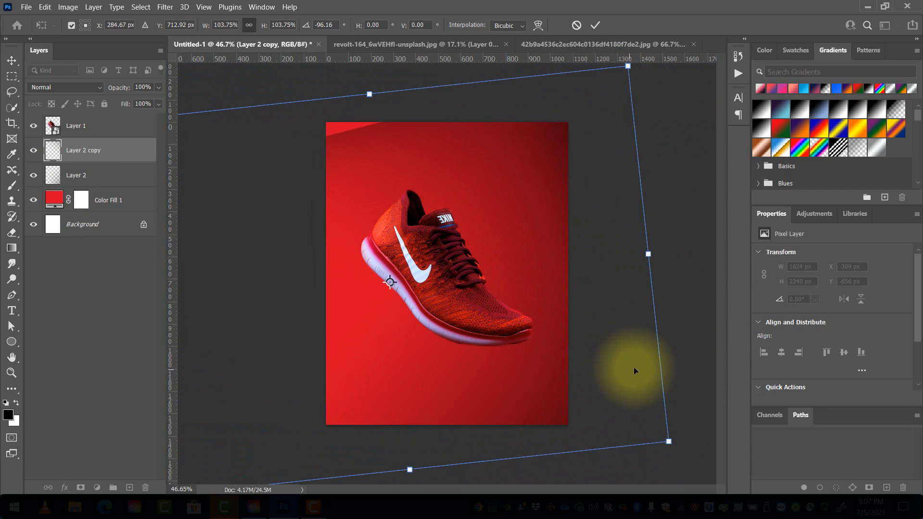
pyautogui.moveTo(685, 356); pyautogui.dragTo(679, 407)
pyautogui.moveTo(627, 396); pyautogui.dragTo(587, 377)
pyautogui.press('Return')
pyautogui.press('g')
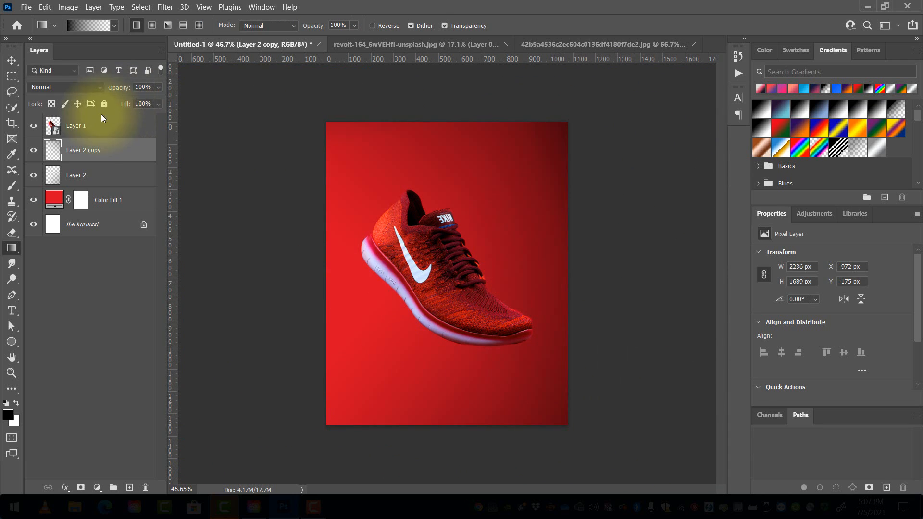
# - Rename Layer 1 as shoe and enable a Drop Shadow in its layer style
pyautogui.click(85, 128)
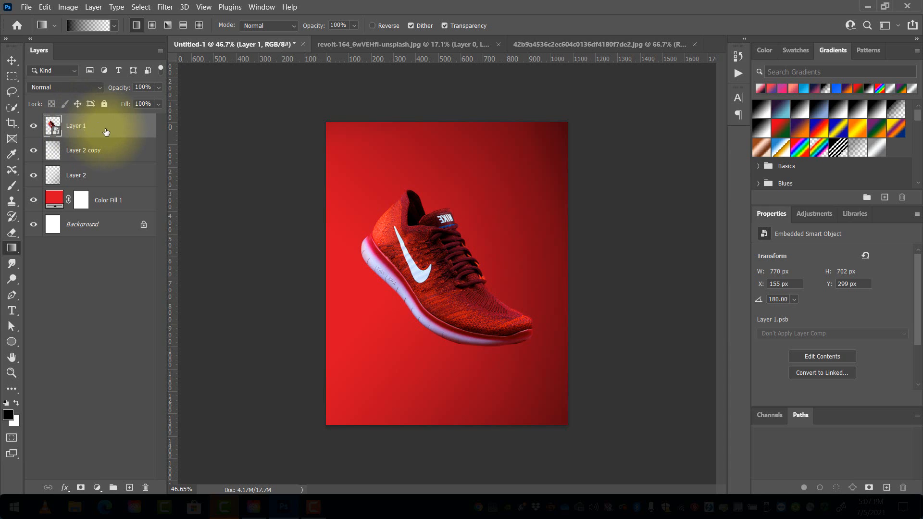
pyautogui.doubleClick(76, 126)
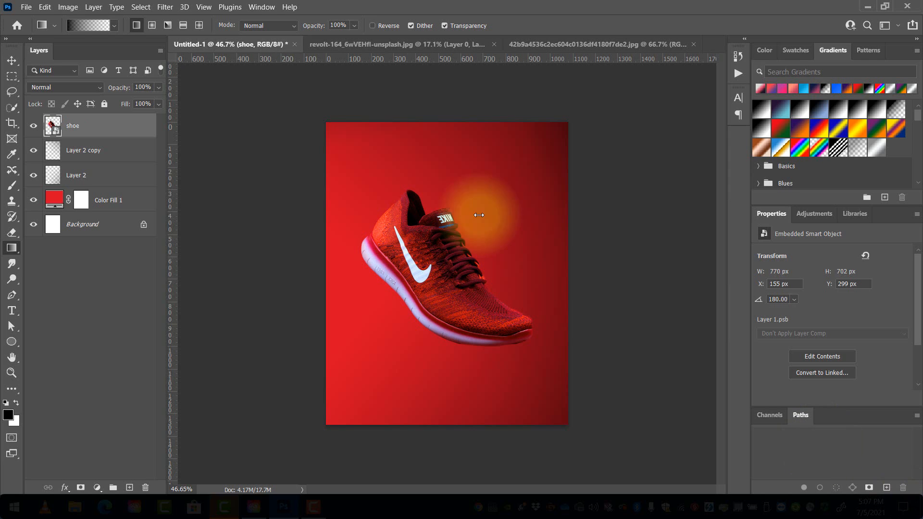
pyautogui.doubleClick(132, 132)
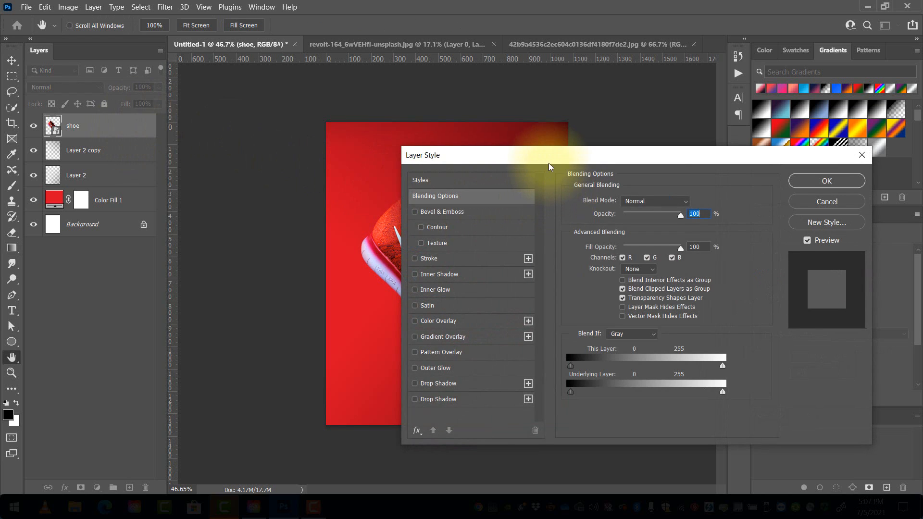
pyautogui.moveTo(550, 163); pyautogui.dragTo(510, 80)
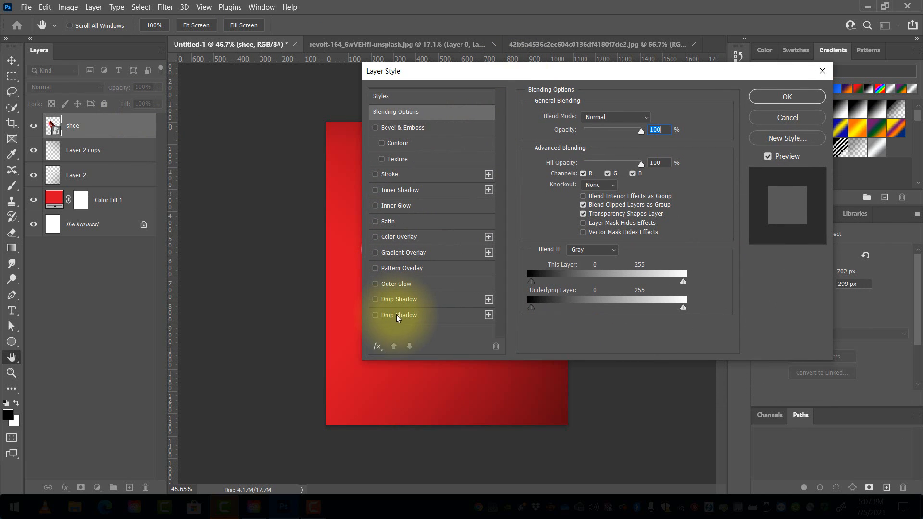
pyautogui.click(378, 300)
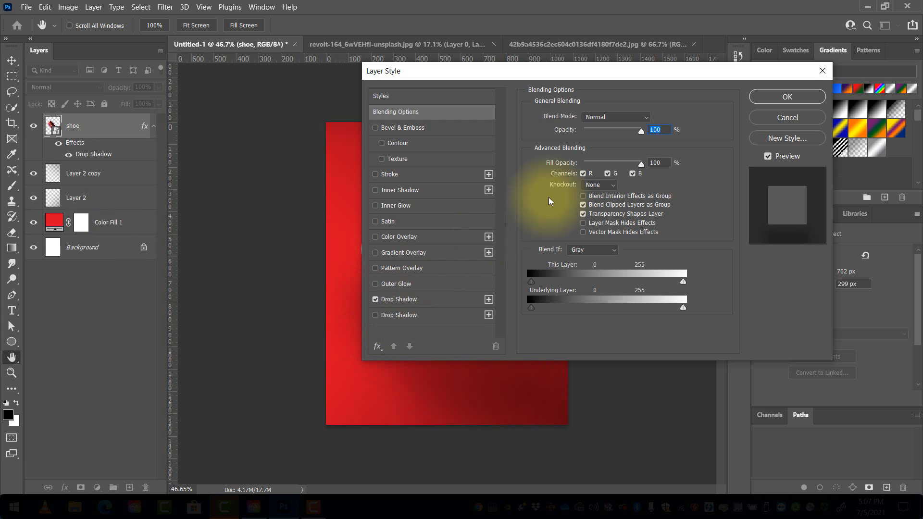
pyautogui.moveTo(628, 79); pyautogui.dragTo(854, 43)
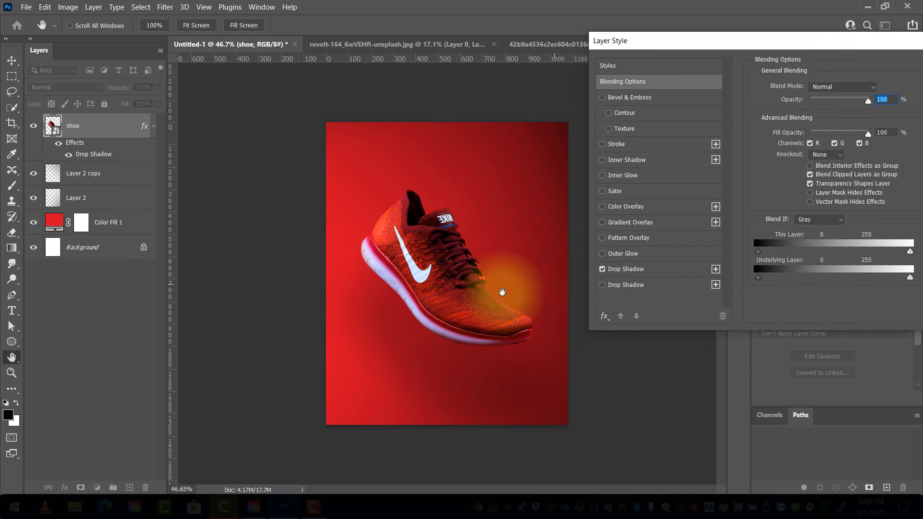
pyautogui.moveTo(421, 339); pyautogui.dragTo(369, 248)
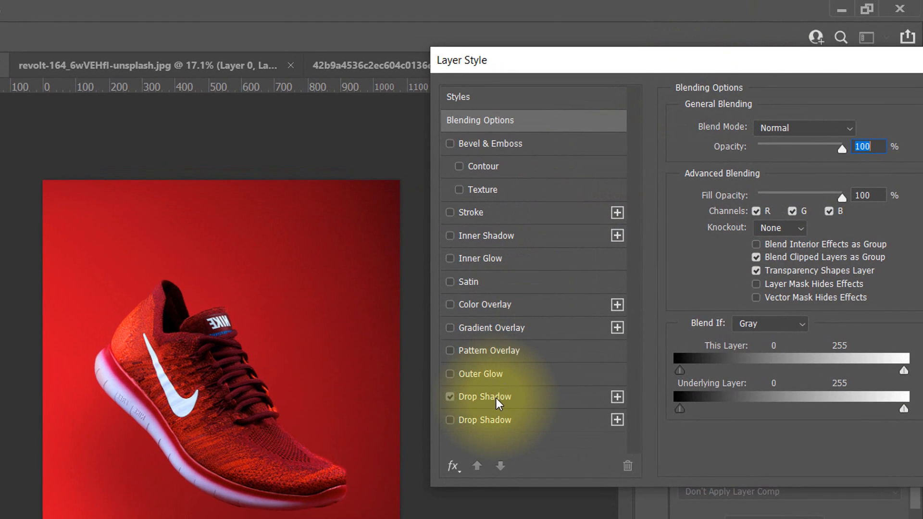
# - Set the shoe's drop shadow to a 180° angle, 259 px distance and 33% spread
pyautogui.click(514, 387)
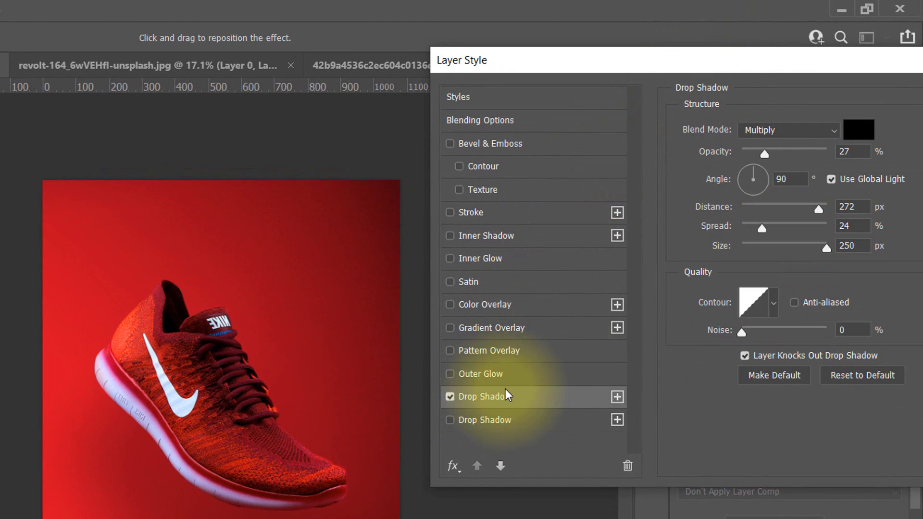
pyautogui.click(742, 180)
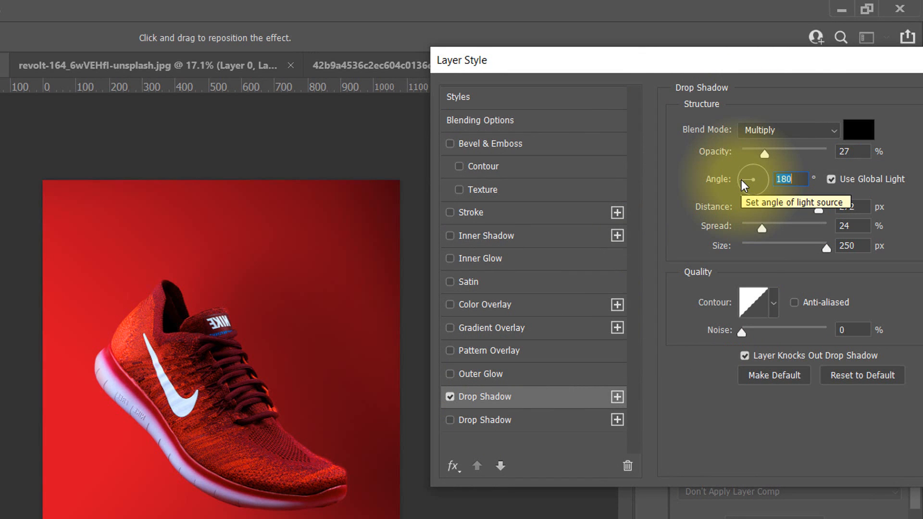
pyautogui.moveTo(766, 68); pyautogui.dragTo(766, 40)
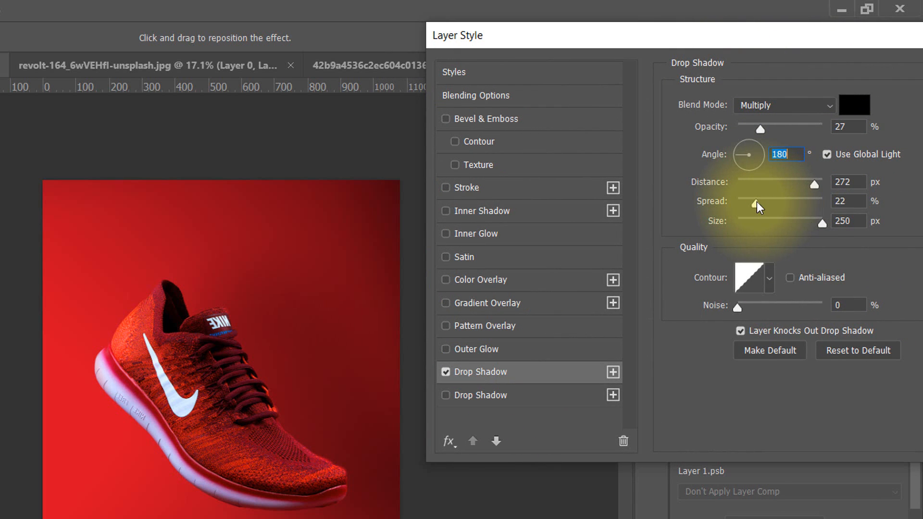
pyautogui.moveTo(757, 201); pyautogui.dragTo(815, 186)
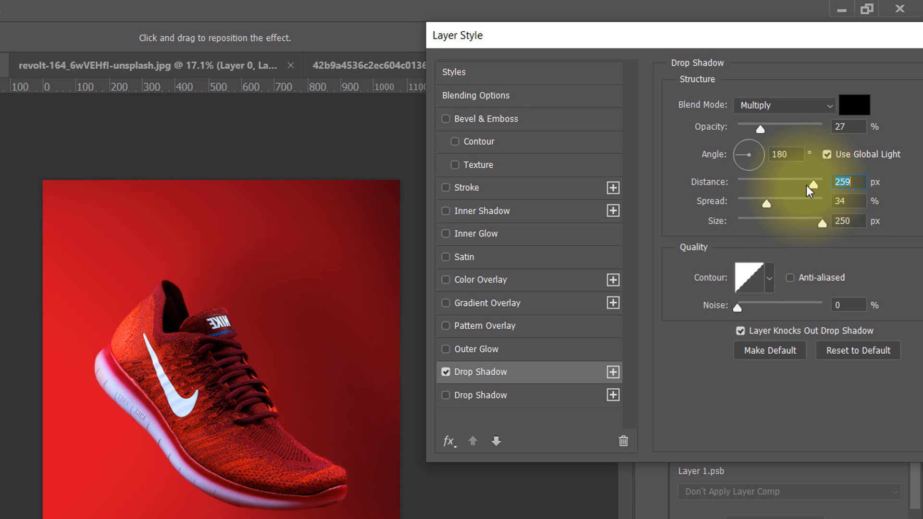
pyautogui.click(827, 226)
pyautogui.moveTo(771, 206); pyautogui.dragTo(767, 207)
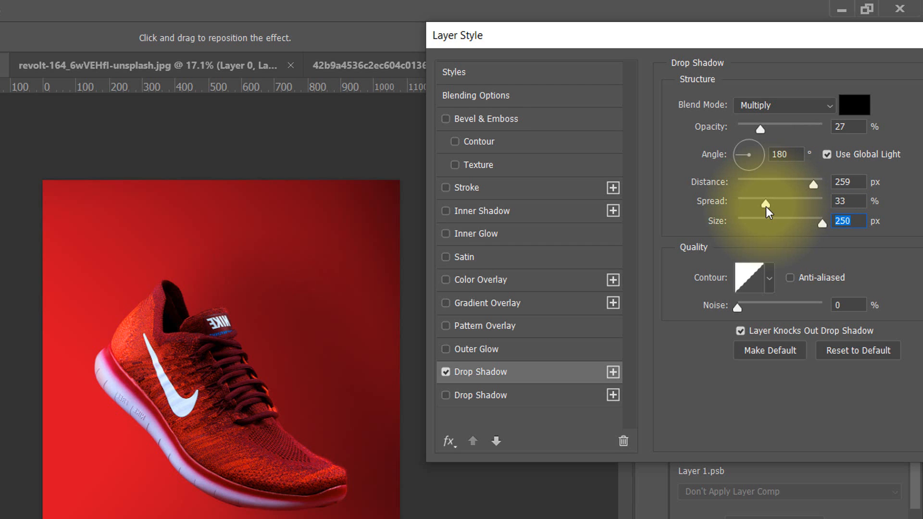
pyautogui.moveTo(766, 207); pyautogui.dragTo(766, 207)
# - Set the drop shadow's opacity to 23% and apply the layer style
pyautogui.moveTo(817, 46); pyautogui.dragTo(717, 88)
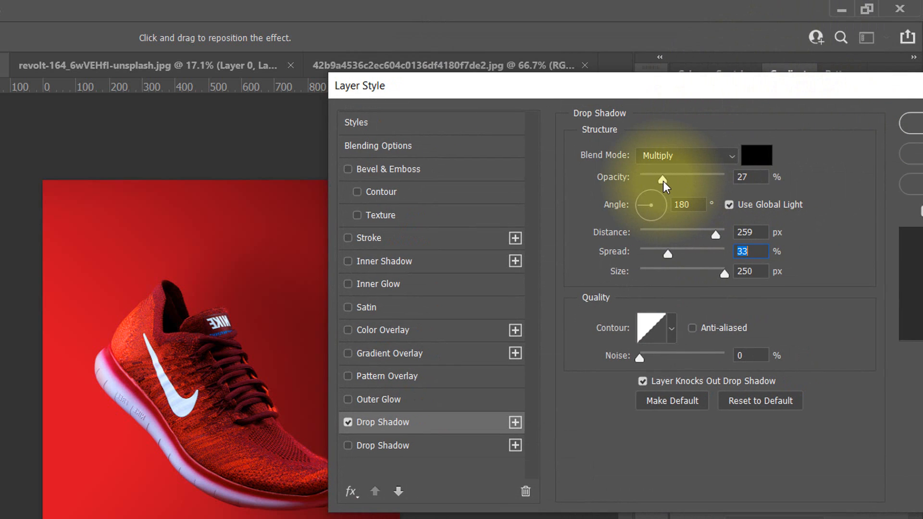
pyautogui.moveTo(663, 181); pyautogui.dragTo(660, 181)
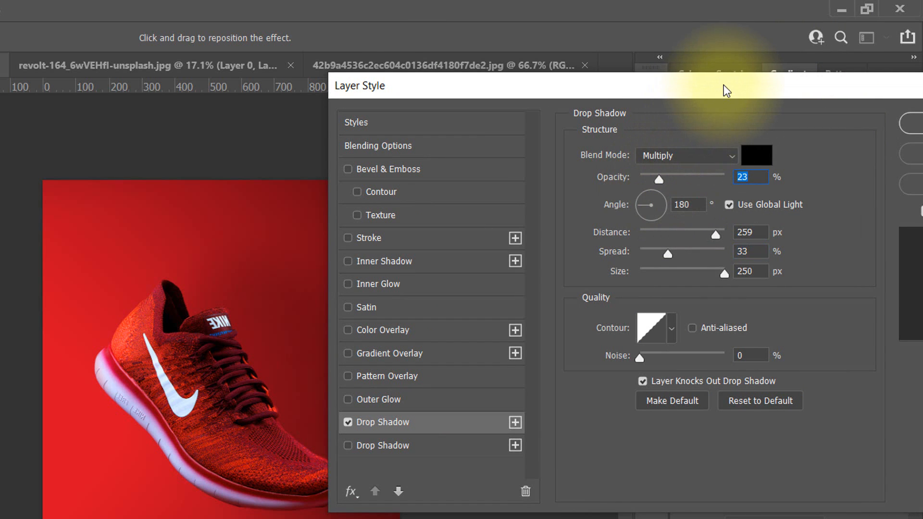
pyautogui.moveTo(728, 92)
pyautogui.mouseDown()
pyautogui.moveTo(879, 90)
pyautogui.moveTo(711, 87)
pyautogui.mouseUp()
pyautogui.click(894, 124)
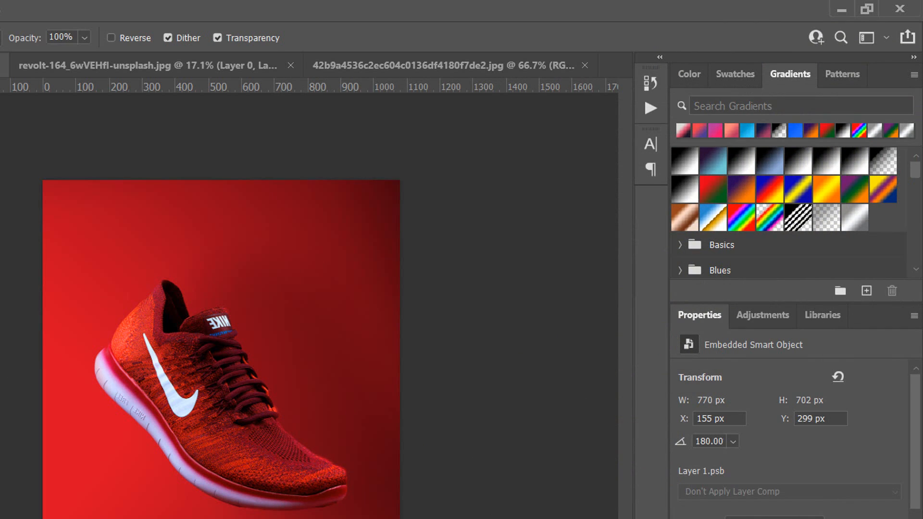
# - Reposition the Layer 2 copy gradient and rotate it about 0.8° so its shading still covers the poster's right edge
pyautogui.click(770, 518)
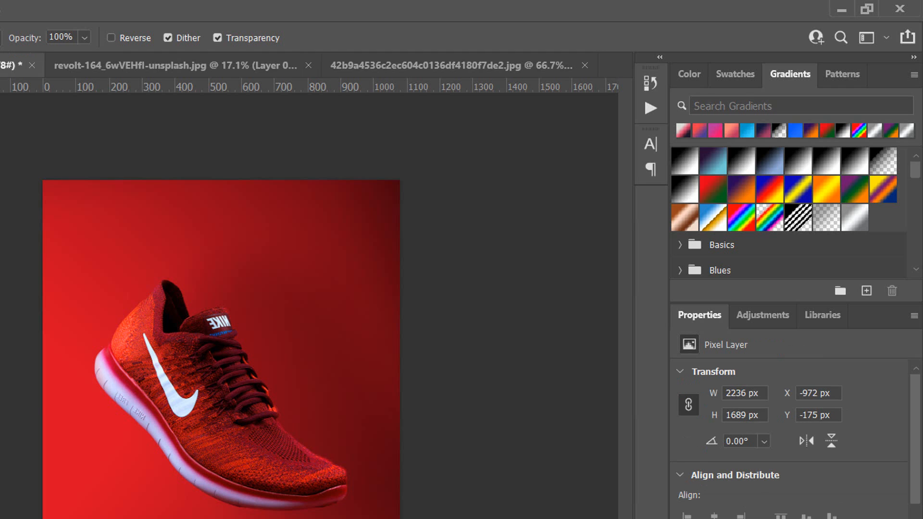
pyautogui.hotkey('ctrl', 't')
pyautogui.moveTo(440, 441); pyautogui.dragTo(431, 457)
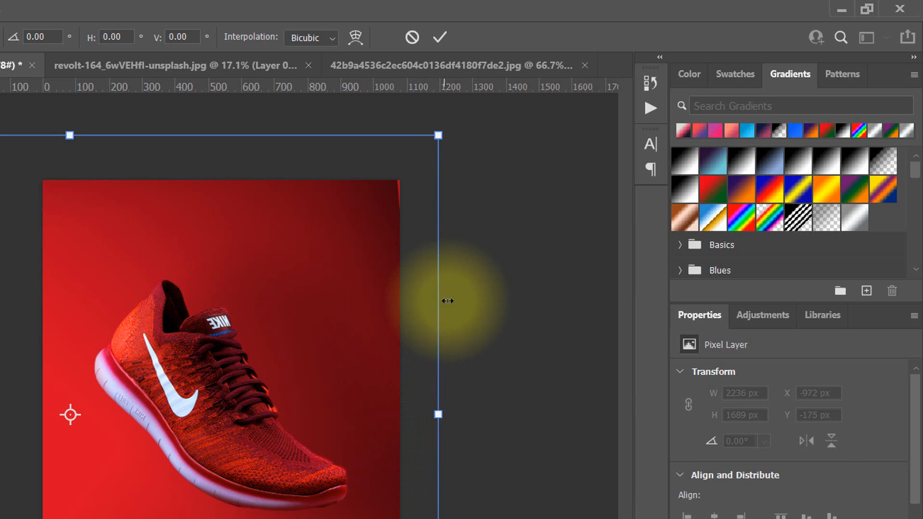
pyautogui.moveTo(466, 140); pyautogui.dragTo(490, 271)
pyautogui.moveTo(431, 314); pyautogui.dragTo(432, 310)
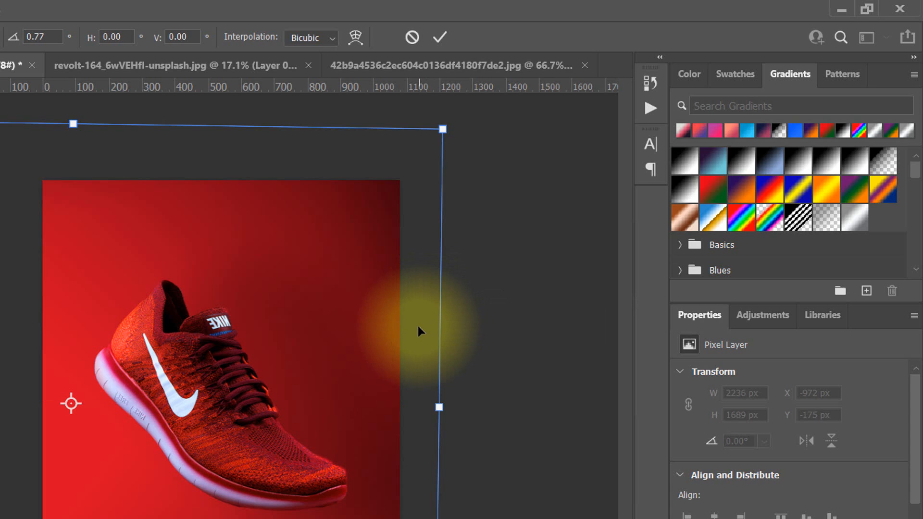
pyautogui.doubleClick(373, 385)
pyautogui.press('g')
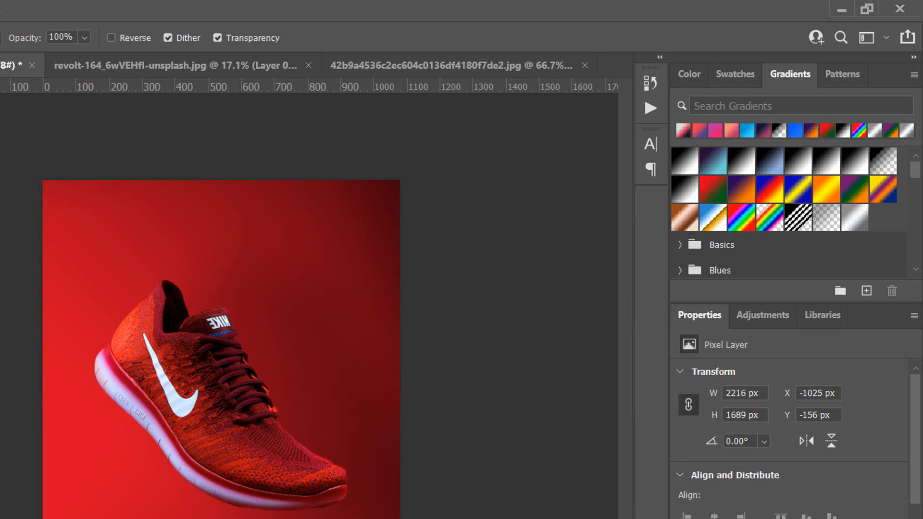
# - Add a new layer above the shoe and place a 148 pt Antique Olive Compact text line centered near the poster's upper edge
pyautogui.hotkey('alt', ']')
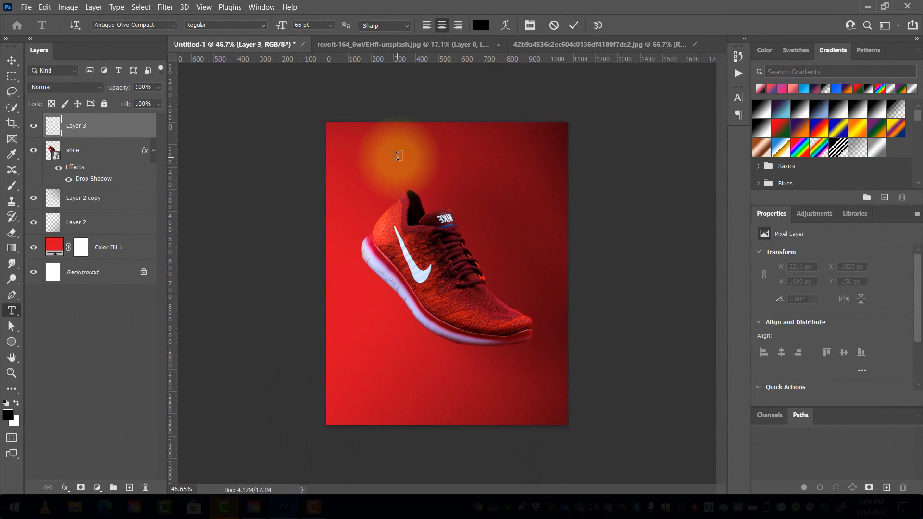
pyautogui.click(392, 156)
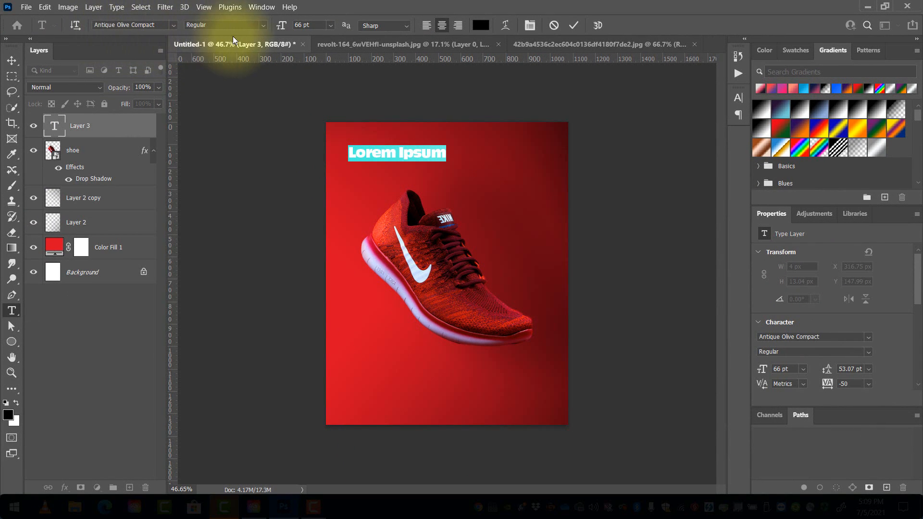
pyautogui.moveTo(292, 26); pyautogui.dragTo(332, 29)
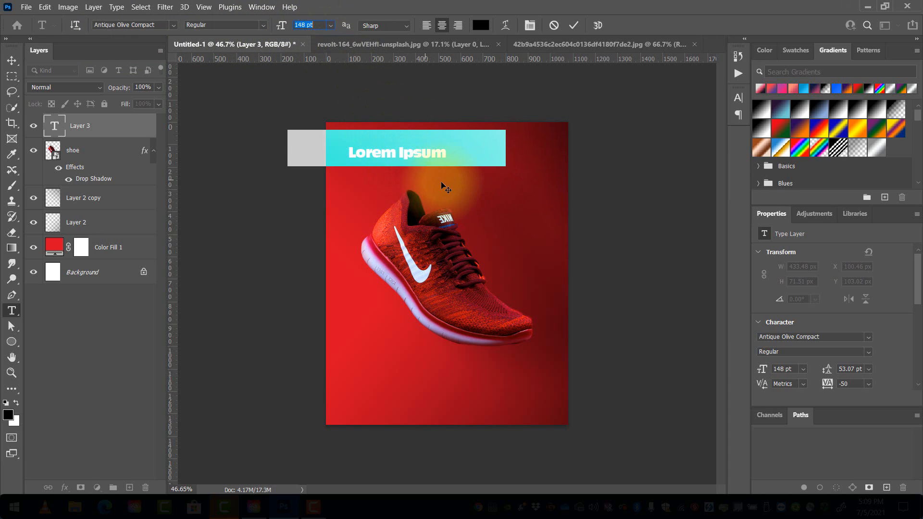
pyautogui.moveTo(473, 193); pyautogui.dragTo(518, 201)
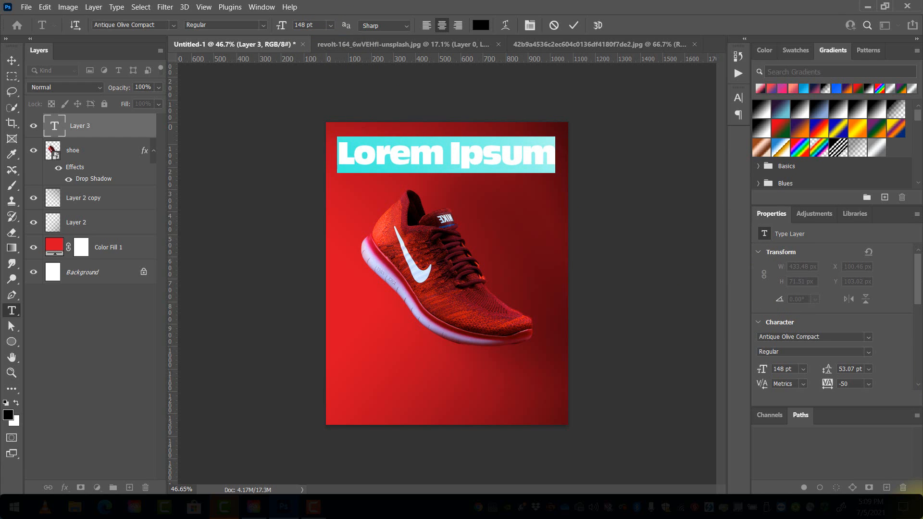
# - Replace the placeholder with the two-line headline "RESULTS DON'T LIE." and select all of its text
pyautogui.press('BackSpace')
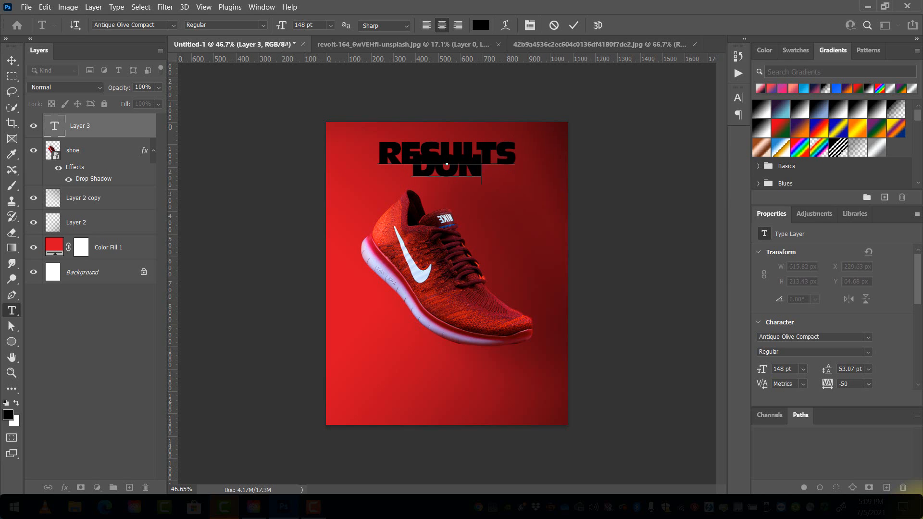
pyautogui.write('LIN')
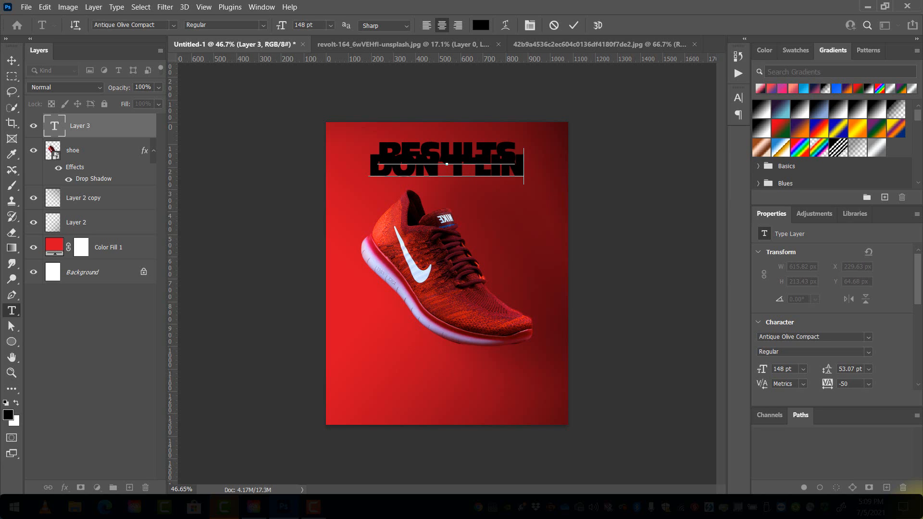
pyautogui.press('BackSpace')
pyautogui.write('E.')
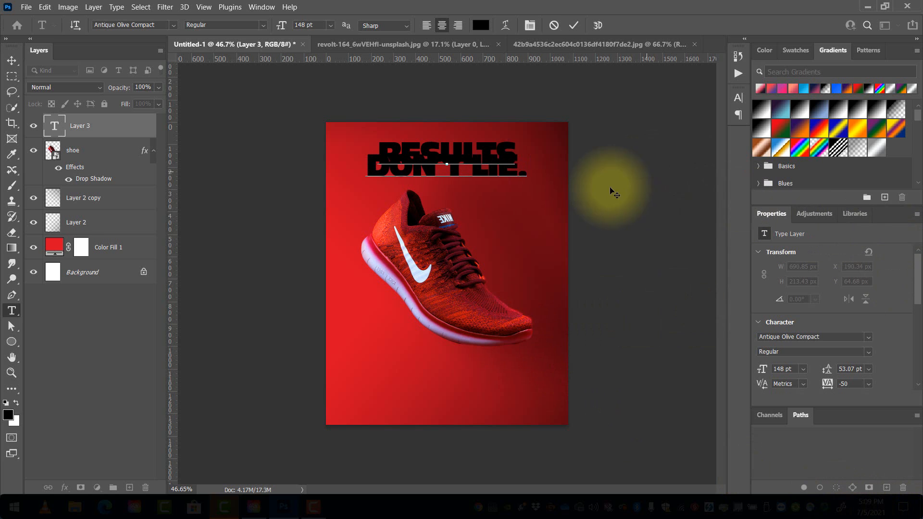
pyautogui.moveTo(525, 169); pyautogui.dragTo(247, 103)
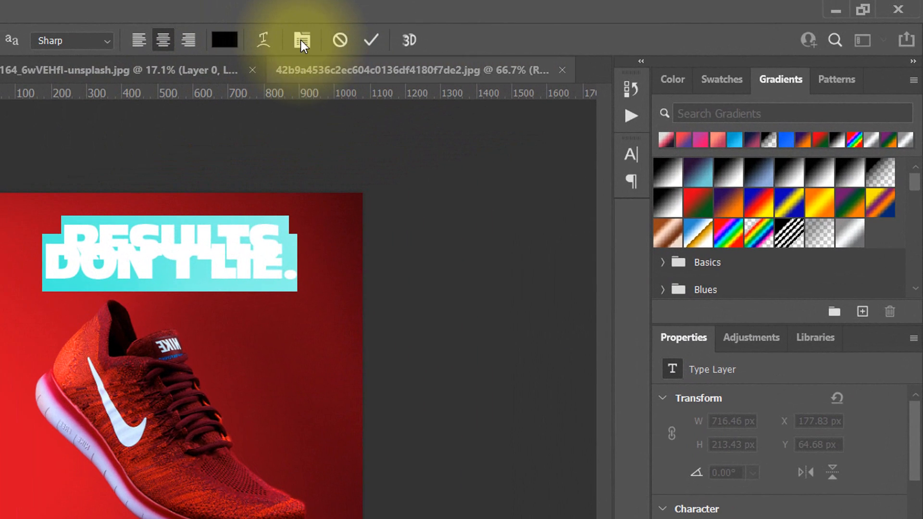
# - Set the headline's leading to 117 pt and move the two lines slightly down so they overlap the shoe's heel
pyautogui.click(302, 39)
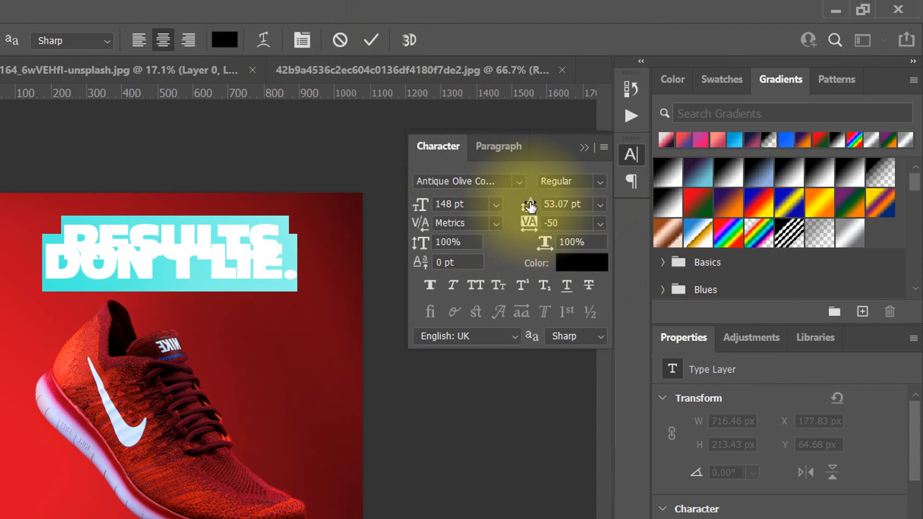
pyautogui.moveTo(530, 206); pyautogui.dragTo(591, 218)
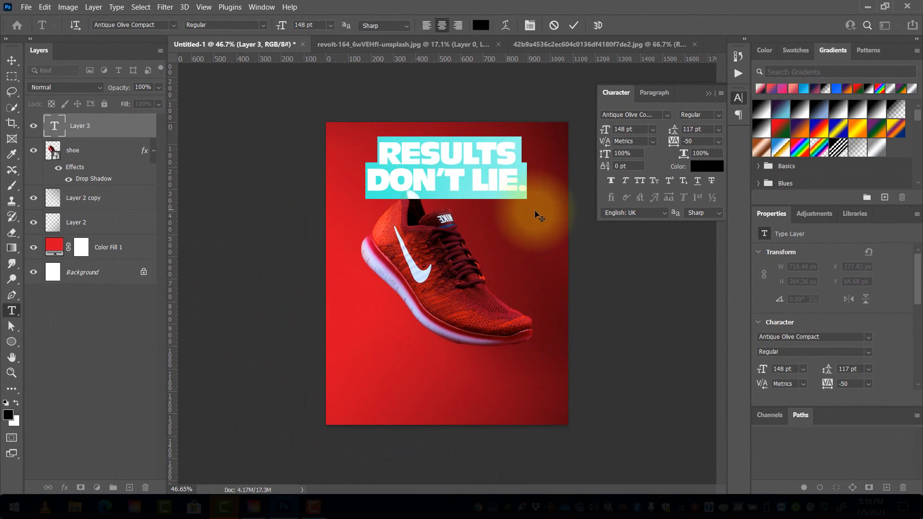
pyautogui.moveTo(530, 220); pyautogui.dragTo(530, 222)
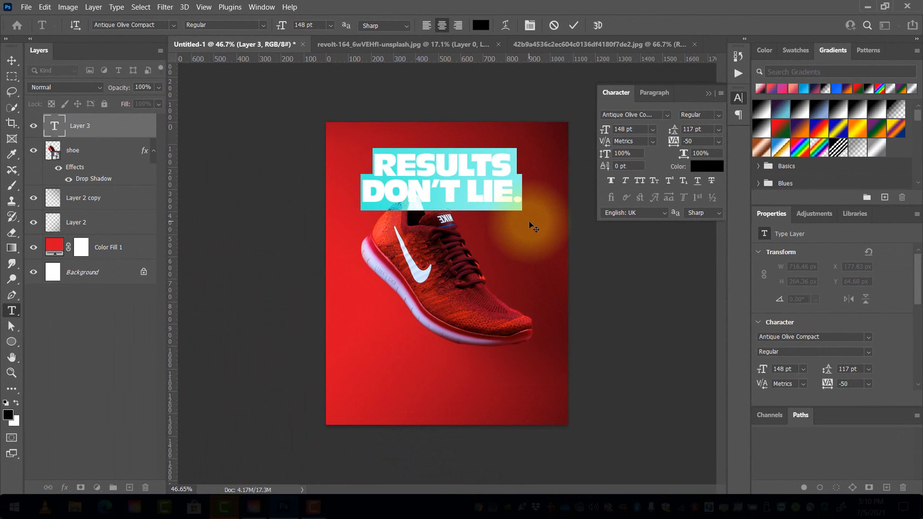
pyautogui.click(709, 94)
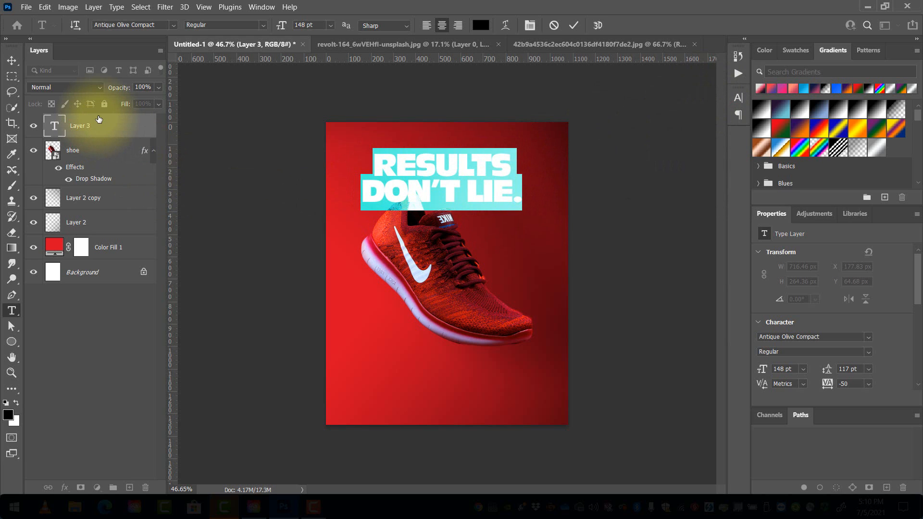
pyautogui.click(98, 120)
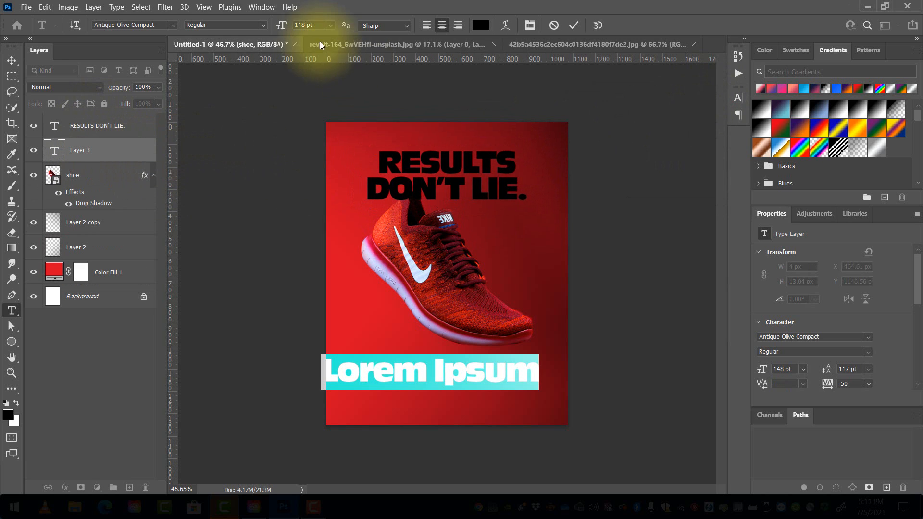
# - Add a 60 pt Antique Olive Compact text line "PHOTOSHOP 101" and position it centered below the shoe
pyautogui.click(283, 25)
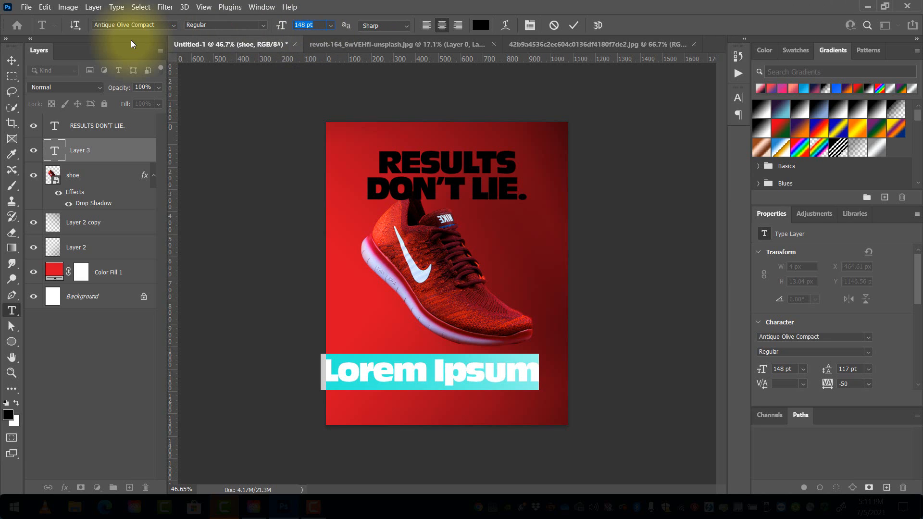
pyautogui.press('Return')
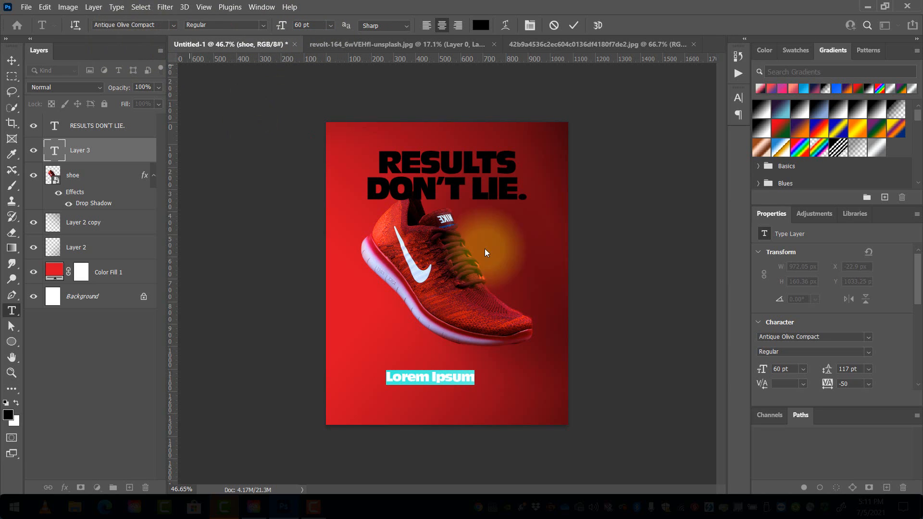
pyautogui.click(436, 378)
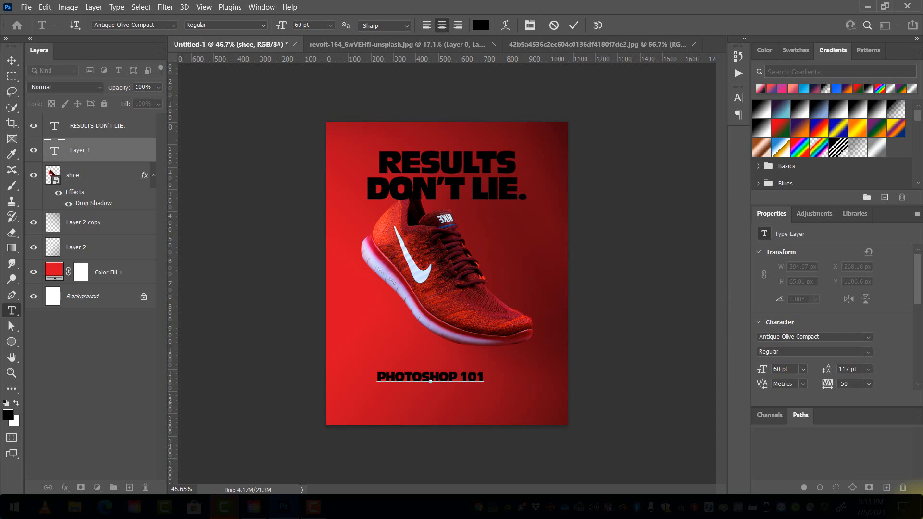
pyautogui.moveTo(475, 404); pyautogui.dragTo(504, 398)
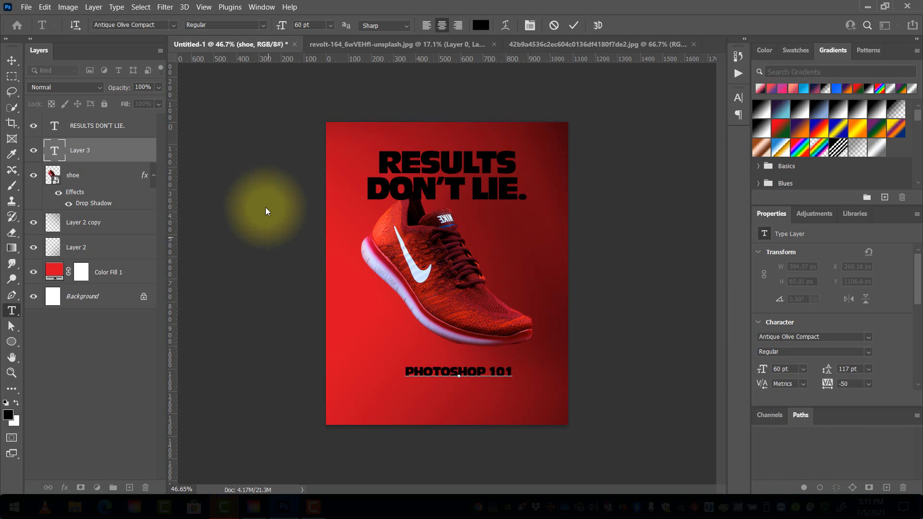
pyautogui.click(123, 155)
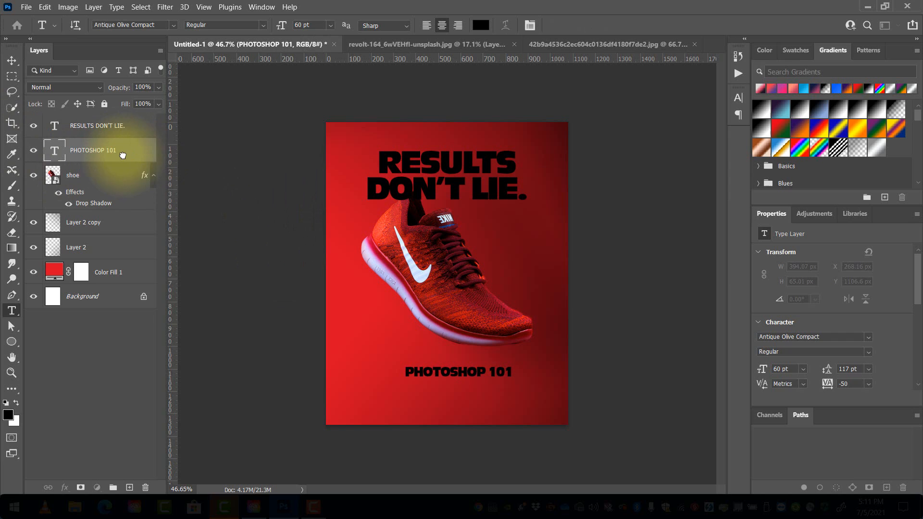
# - Move both text layers together beneath the shoe layer so the shoe overlaps the headline
pyautogui.keyDown('shift'); pyautogui.click(114, 128); pyautogui.keyUp('shift')
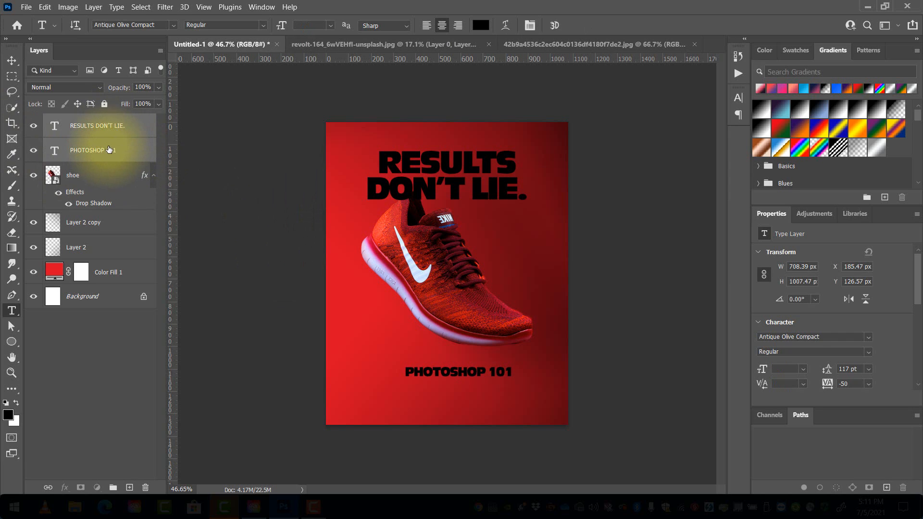
pyautogui.moveTo(110, 150); pyautogui.dragTo(102, 188)
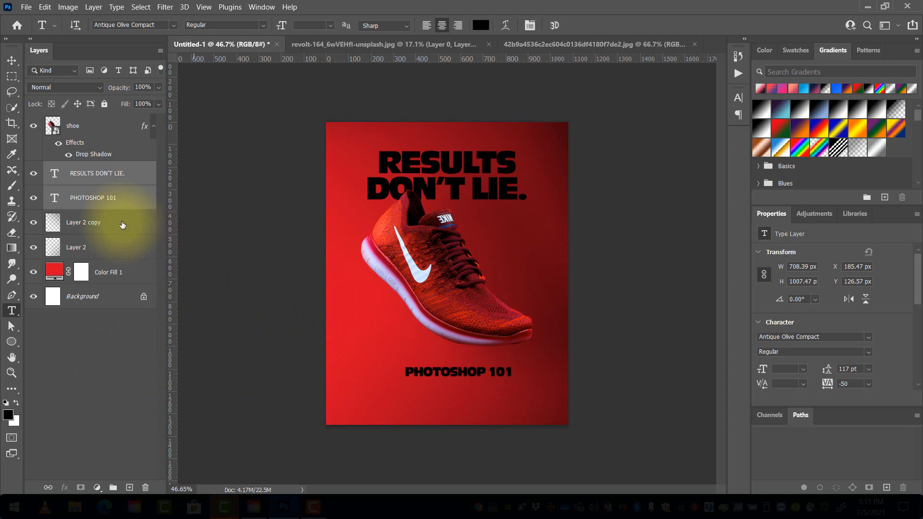
# - Compare the poster with the reference Nike advert and the cut-out shoe photo, and select the poster's shoe layer
pyautogui.click(540, 43)
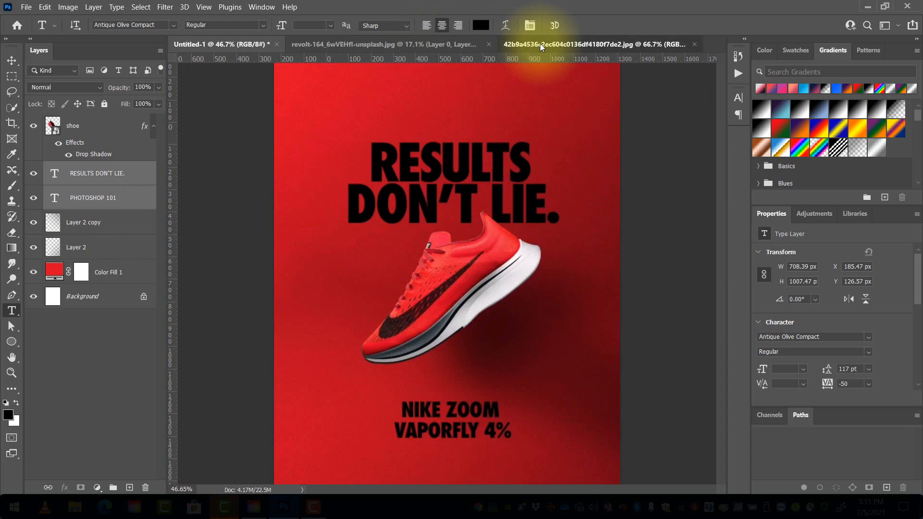
pyautogui.scroll(-4, 503, 214)
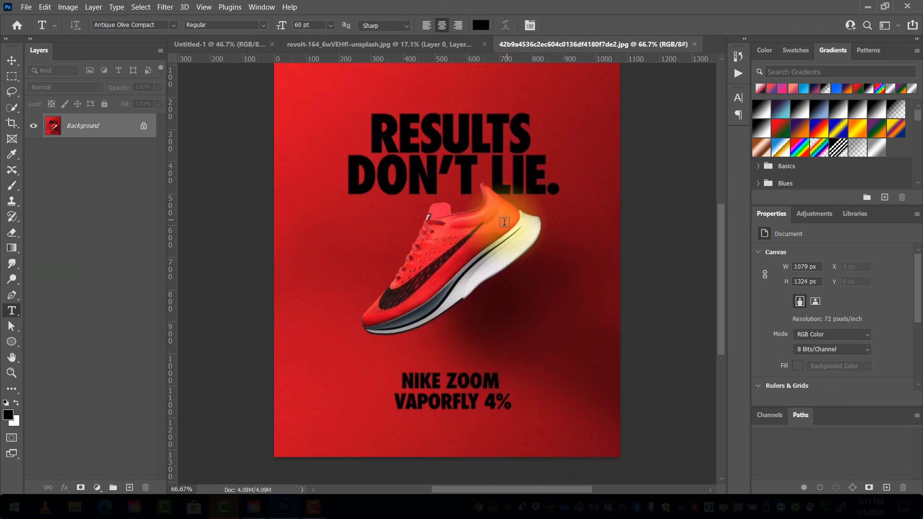
pyautogui.scroll(3, 499, 218)
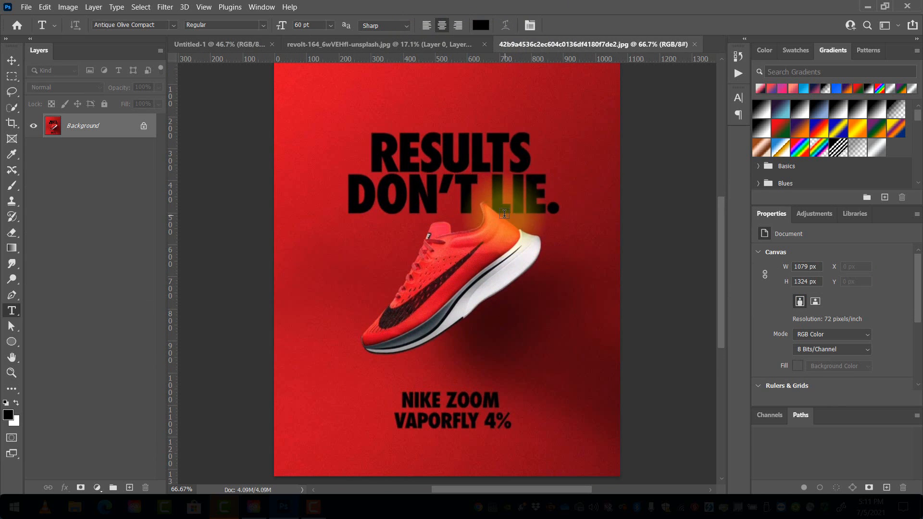
pyautogui.click(406, 41)
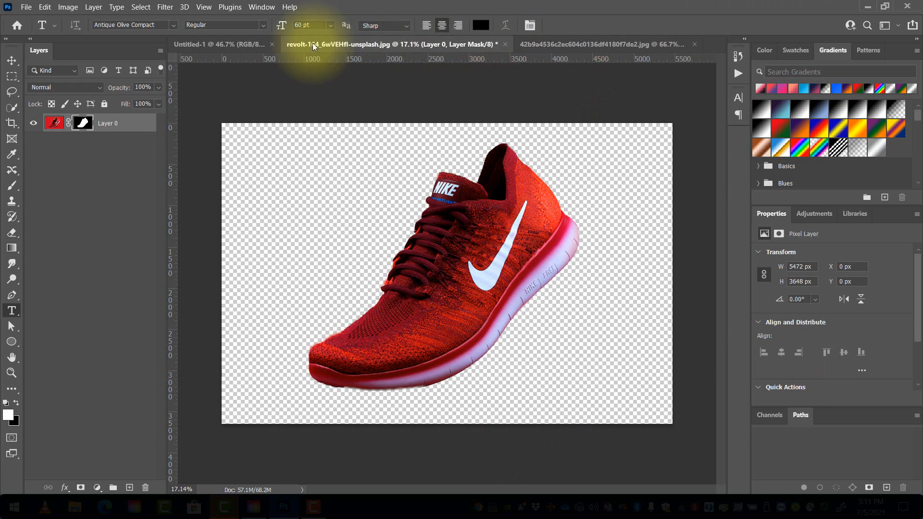
pyautogui.click(230, 43)
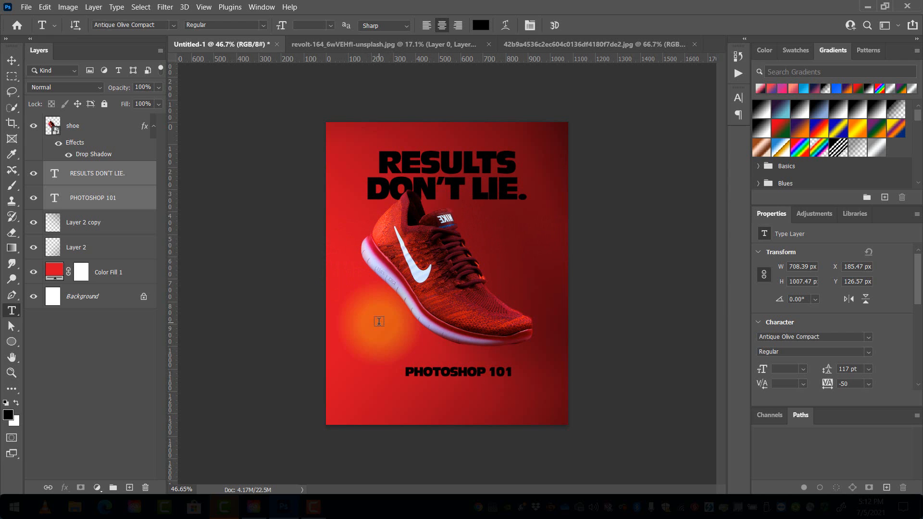
pyautogui.click(86, 124)
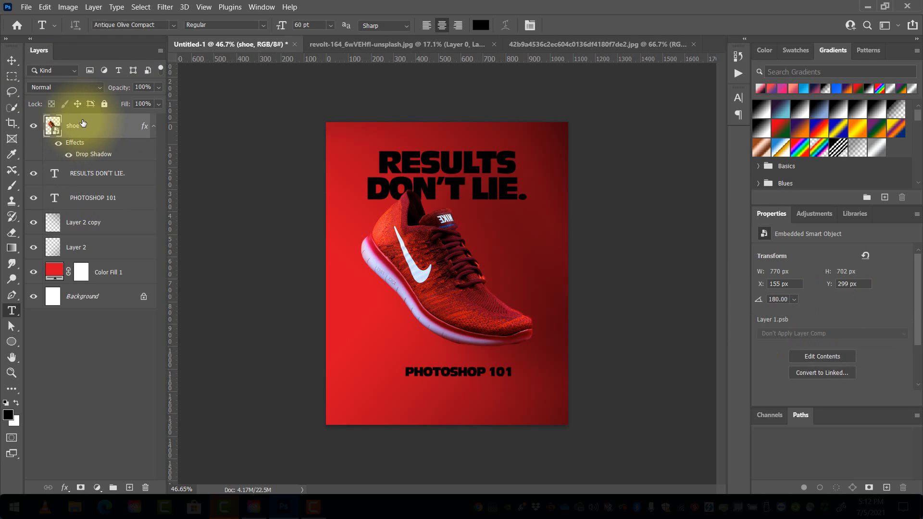